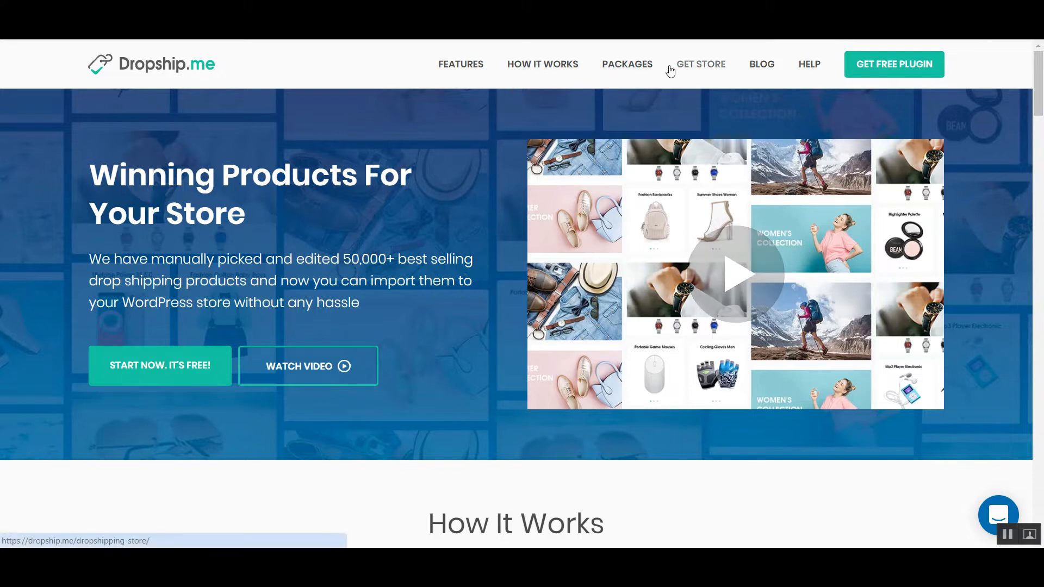
# Open the Dropship.me packages page and review the product import plans with their prices and bonus products
pyautogui.click(633, 68)
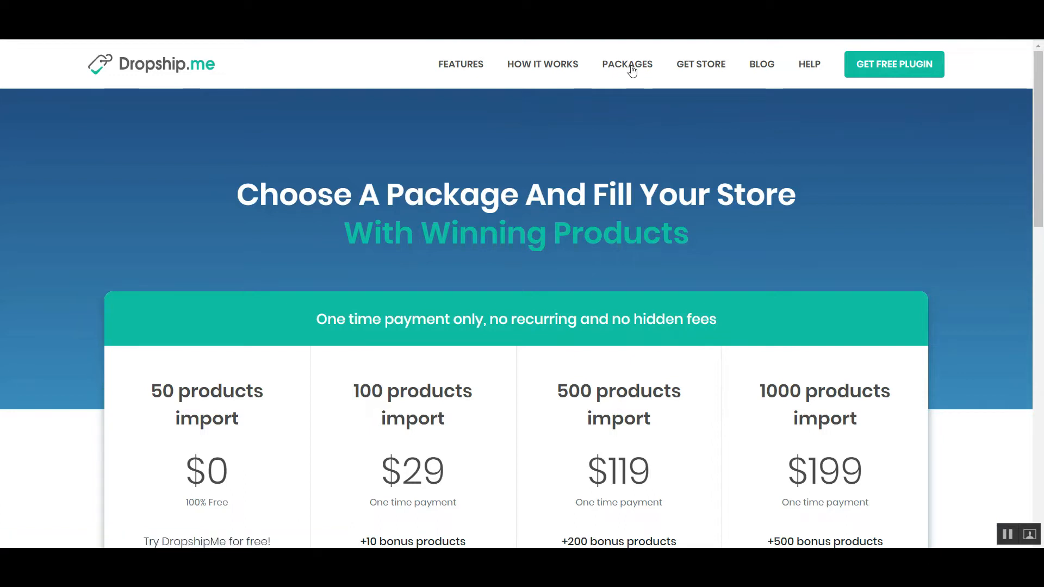
pyautogui.scroll(-2, 540, 168)
pyautogui.moveTo(455, 367); pyautogui.dragTo(388, 361)
pyautogui.click(445, 368)
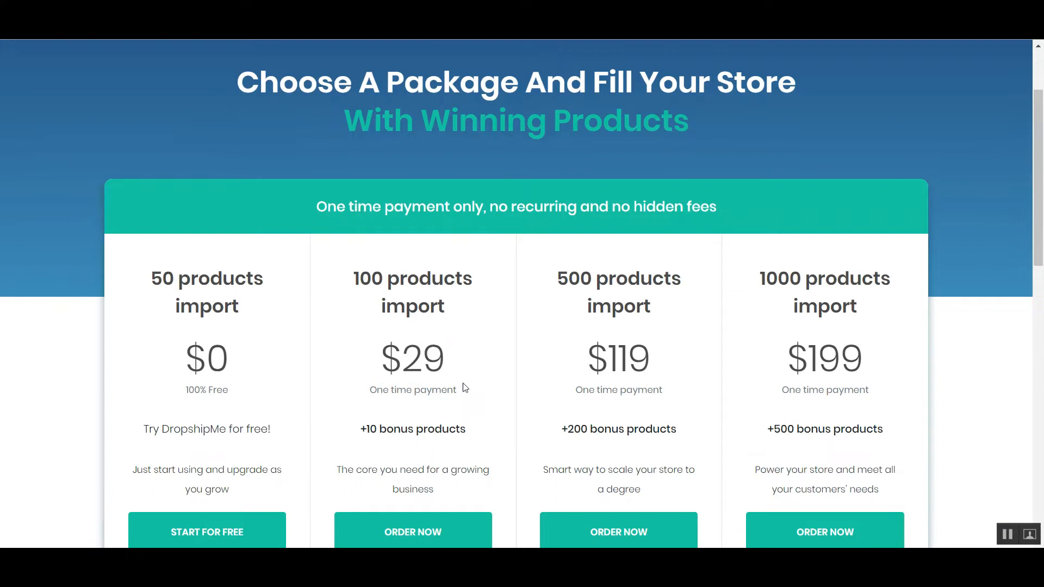
pyautogui.scroll(-8, 442, 357)
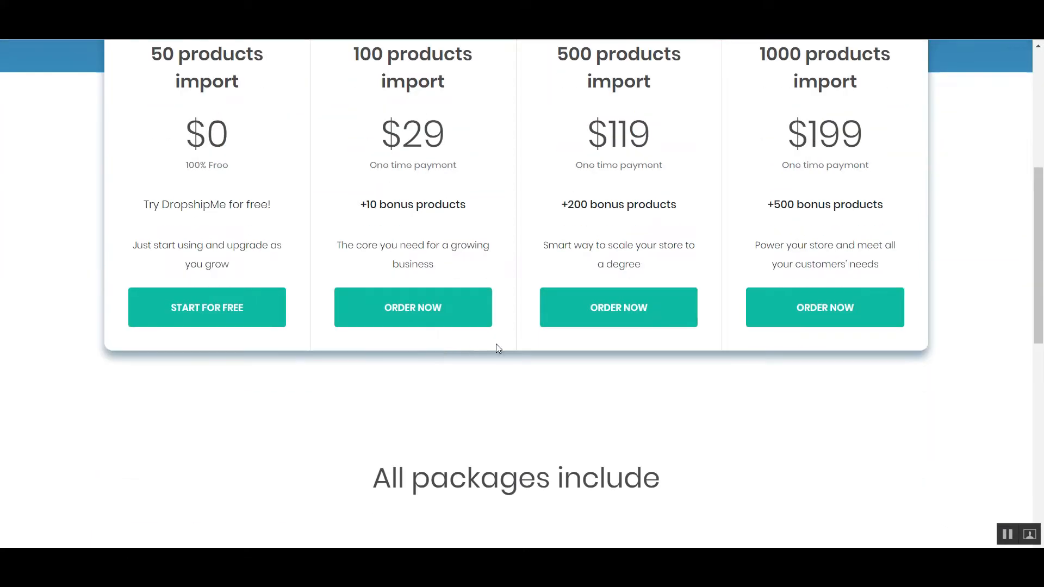
pyautogui.scroll(10, 493, 352)
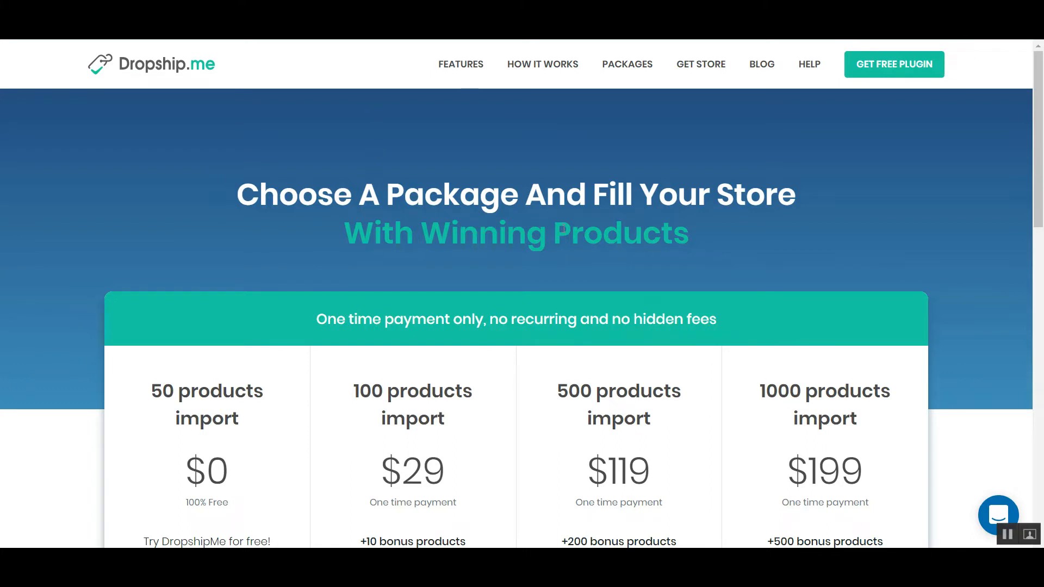
pyautogui.scroll(-5, 480, 249)
pyautogui.scroll(5, 475, 243)
pyautogui.scroll(-5, 395, 218)
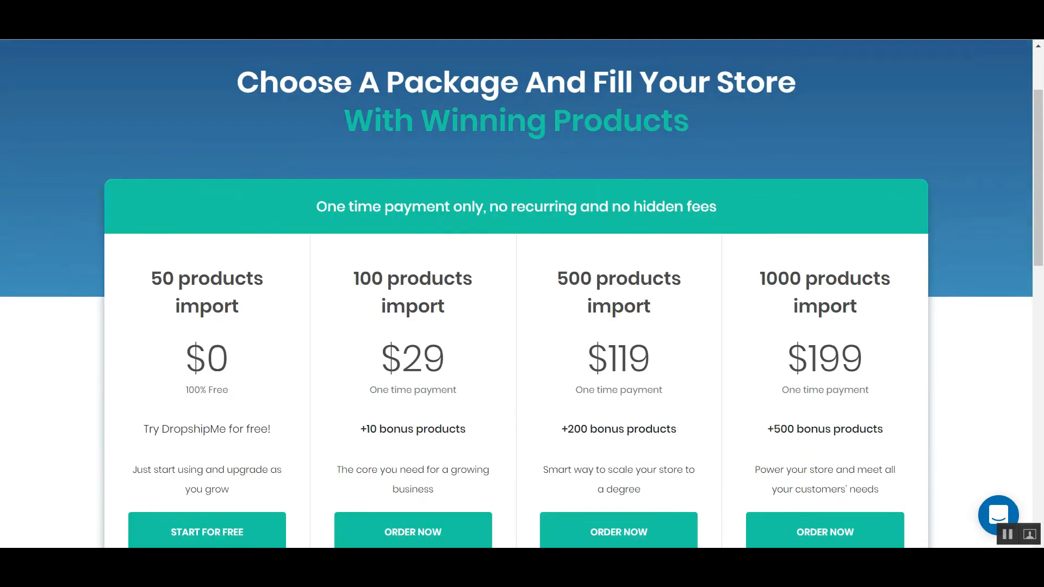
pyautogui.scroll(2, 489, 245)
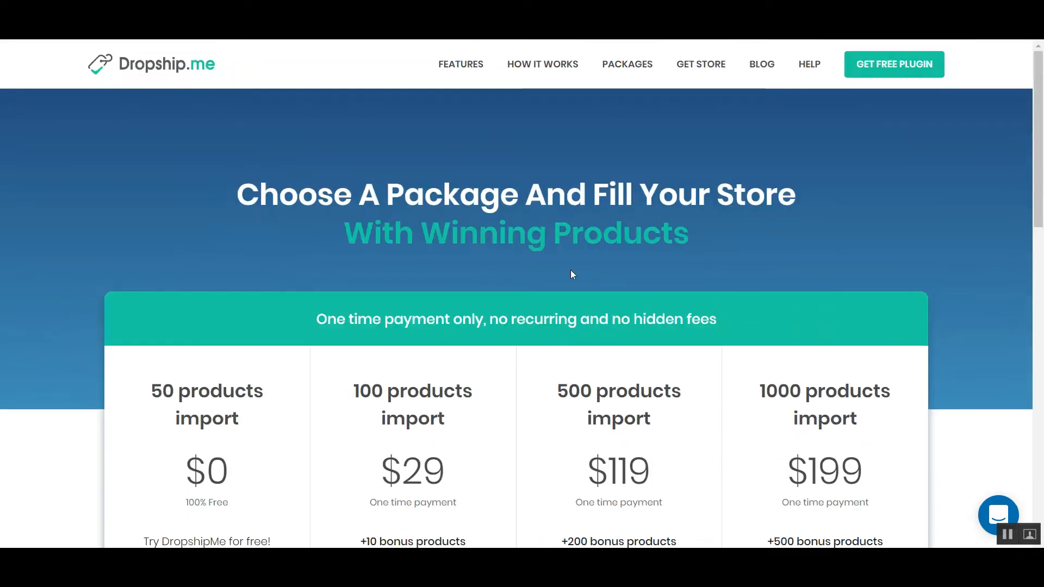
# Open the free plugin sign-up page and check the API key instructions in WordPress and the email field for requesting the plugin
pyautogui.click(877, 64)
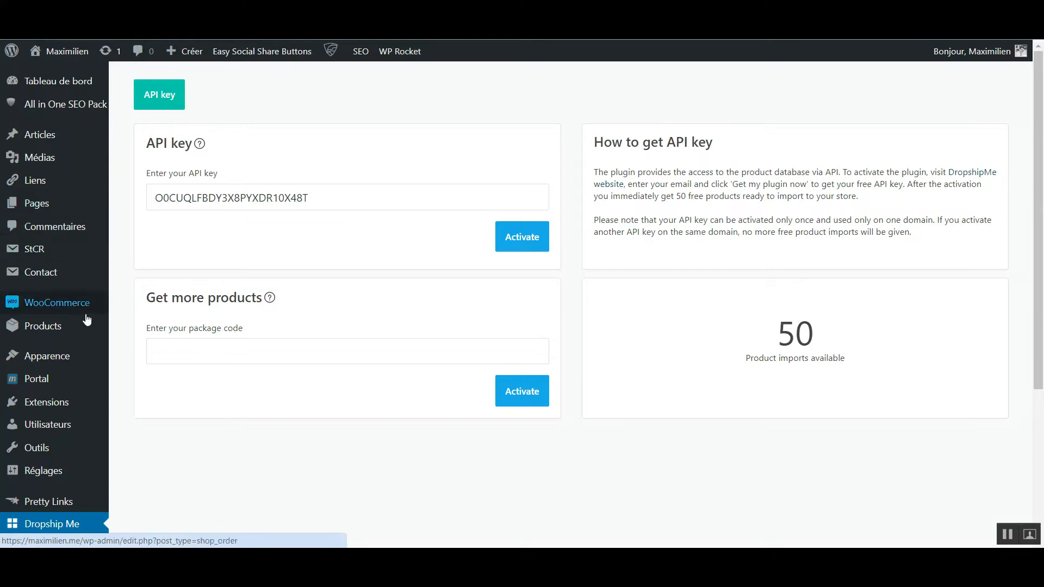
pyautogui.moveTo(62, 401)
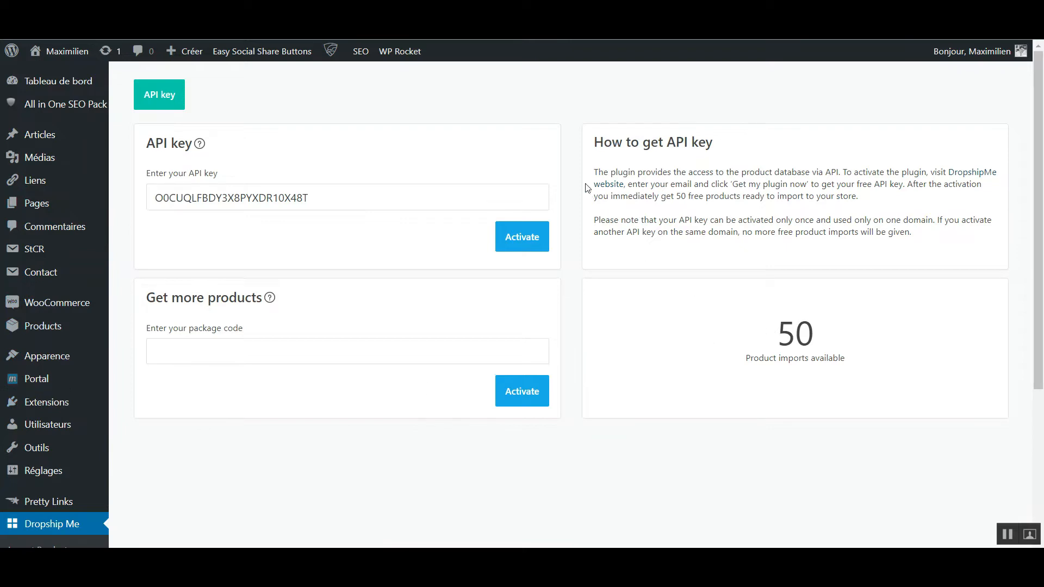
pyautogui.moveTo(727, 145); pyautogui.dragTo(676, 143)
pyautogui.click(760, 153)
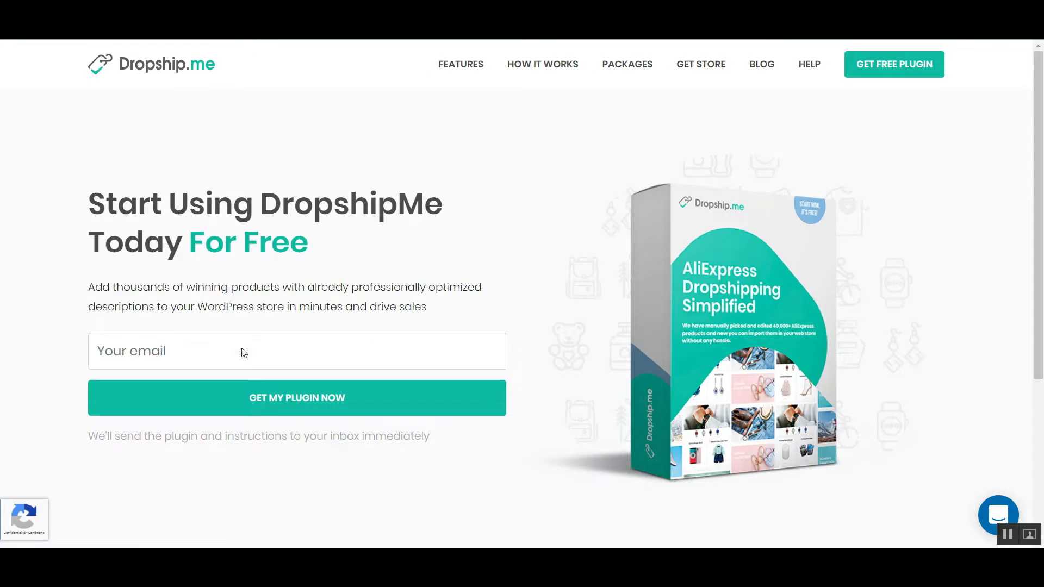
pyautogui.click(134, 353)
pyautogui.click(166, 245)
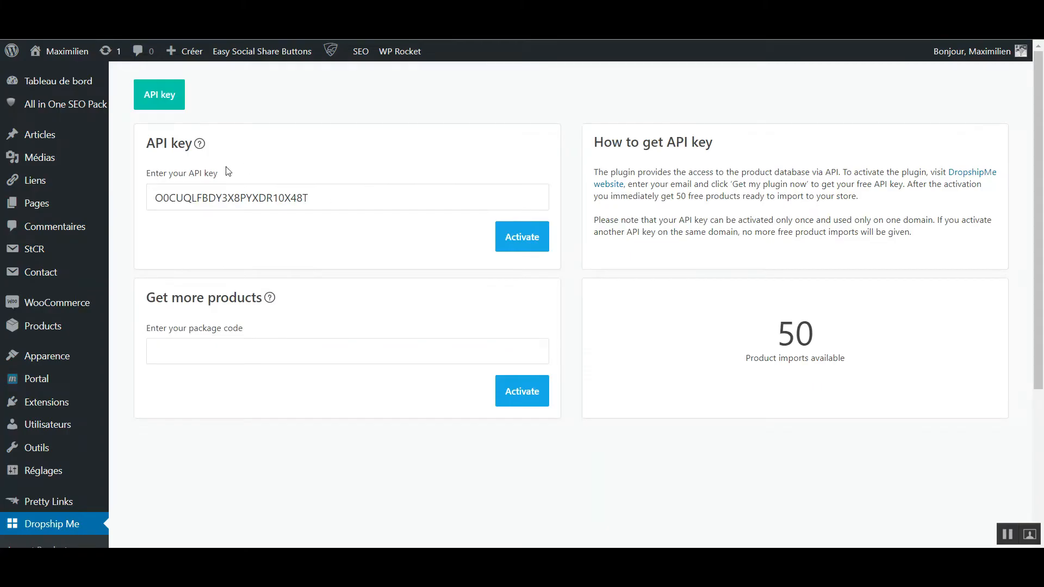
# Switch to the WordPress Dropship Me activation page and inspect the API key field
pyautogui.moveTo(192, 198); pyautogui.dragTo(340, 196)
pyautogui.click(381, 197)
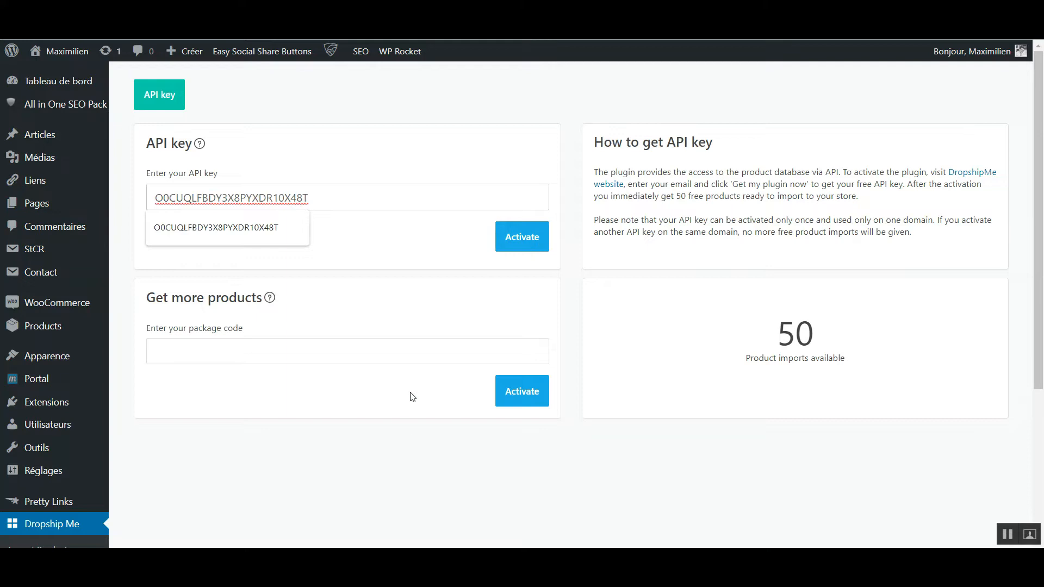
pyautogui.click(433, 470)
# Open Dropship Me's Import Products page and browse the available catalogue products
pyautogui.scroll(-2, 418, 443)
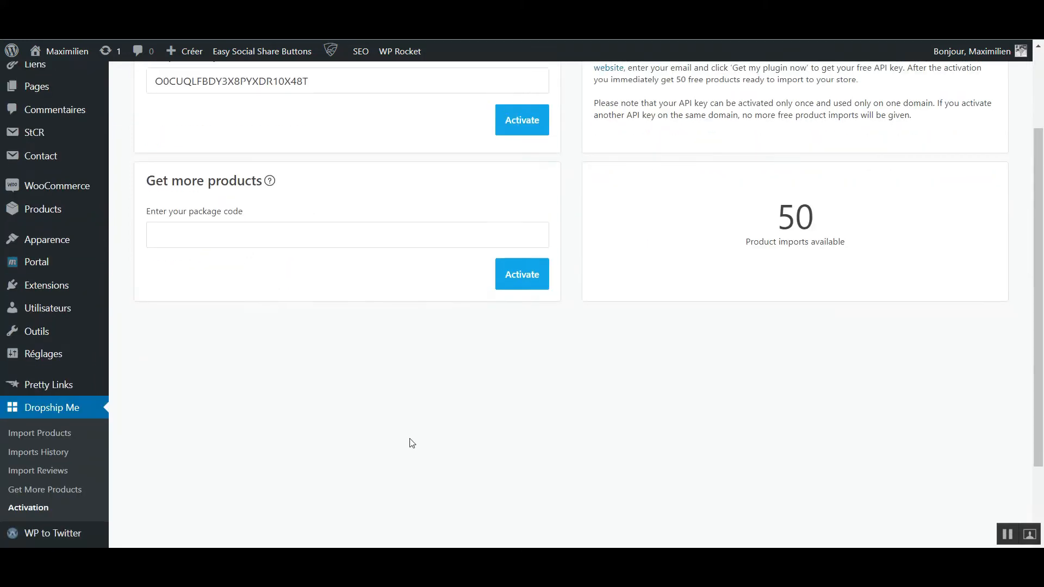
pyautogui.scroll(-2, 412, 443)
pyautogui.click(65, 328)
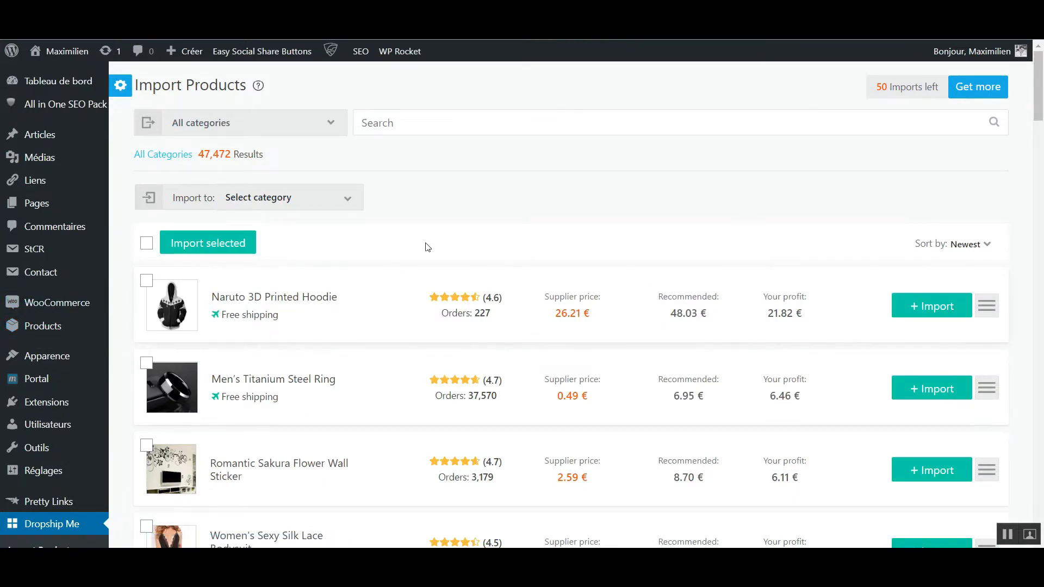
pyautogui.scroll(-20, 1011, 402)
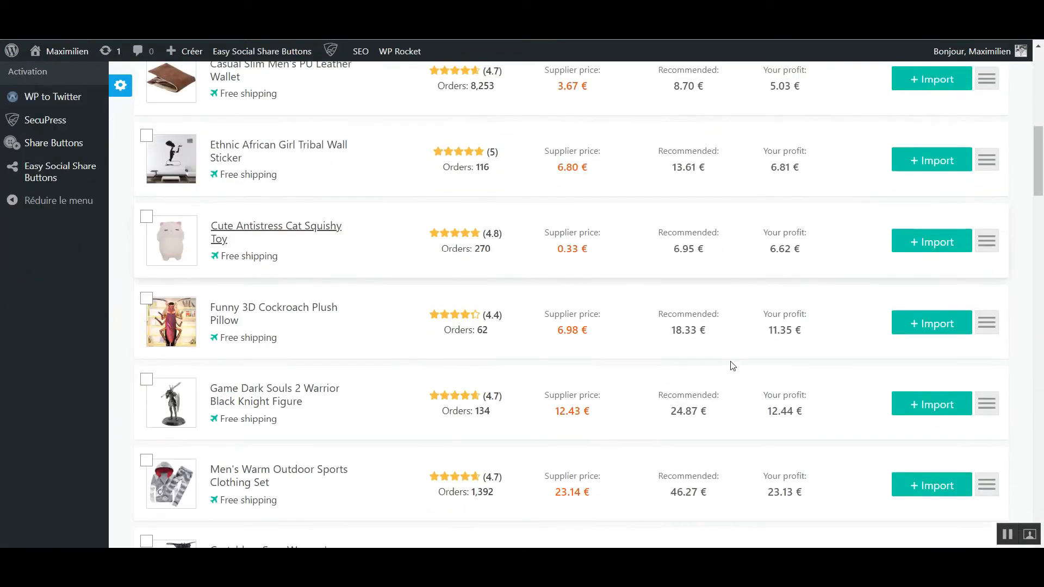
pyautogui.scroll(-20, 765, 366)
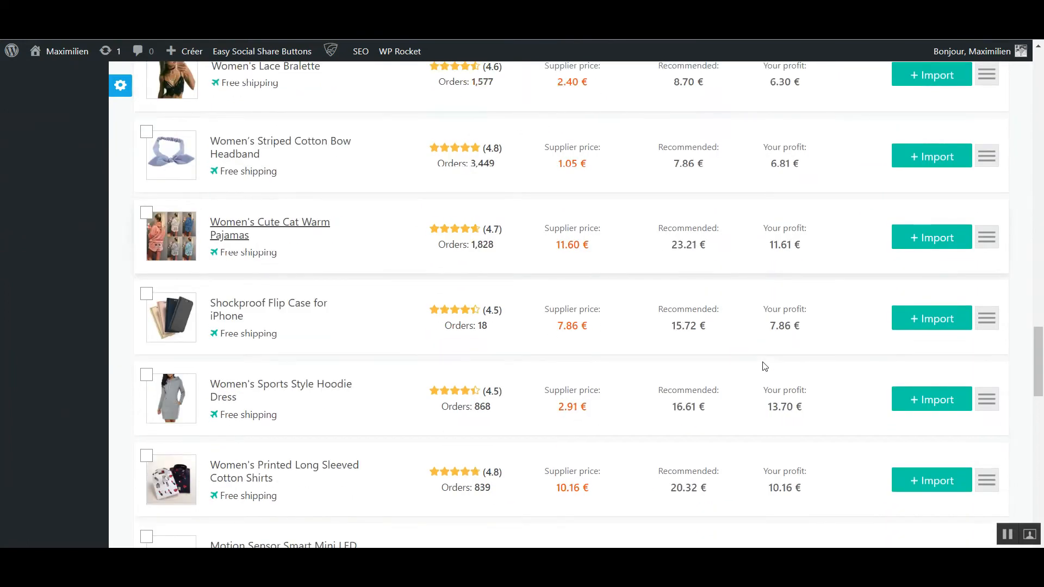
pyautogui.scroll(20, 764, 367)
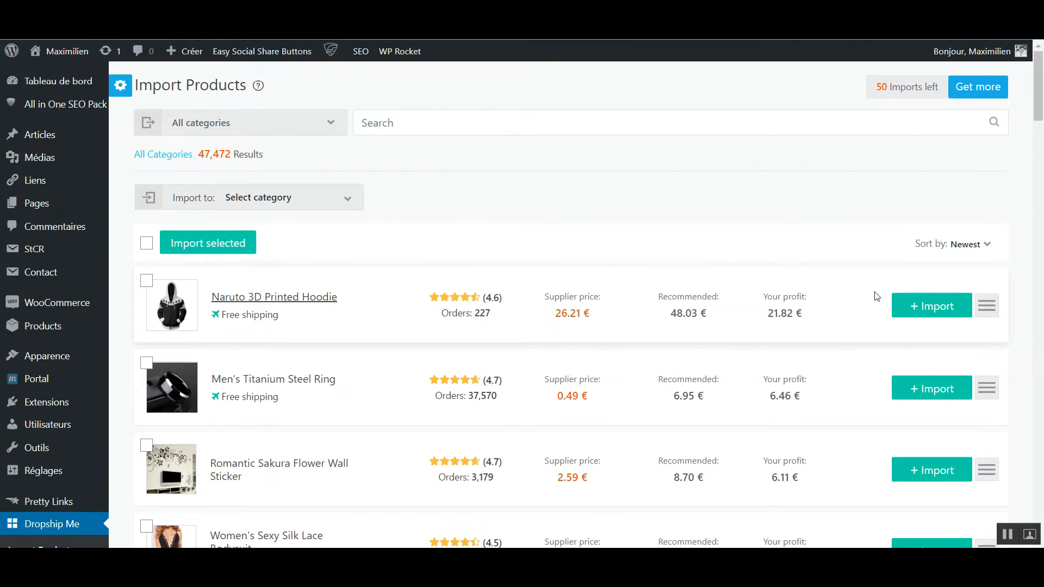
pyautogui.scroll(-8, 552, 194)
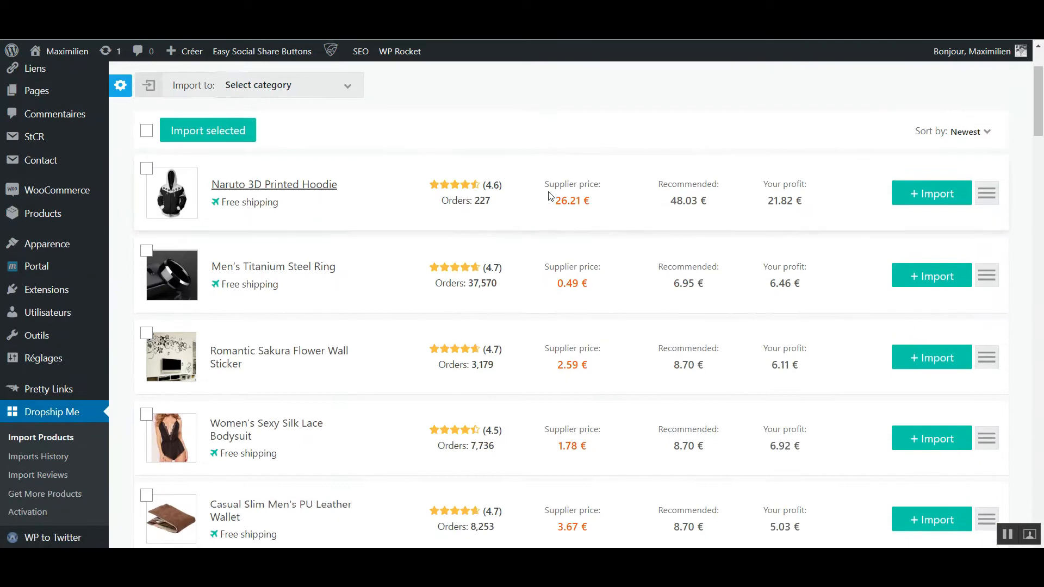
pyautogui.scroll(7, 549, 196)
pyautogui.scroll(1, 549, 195)
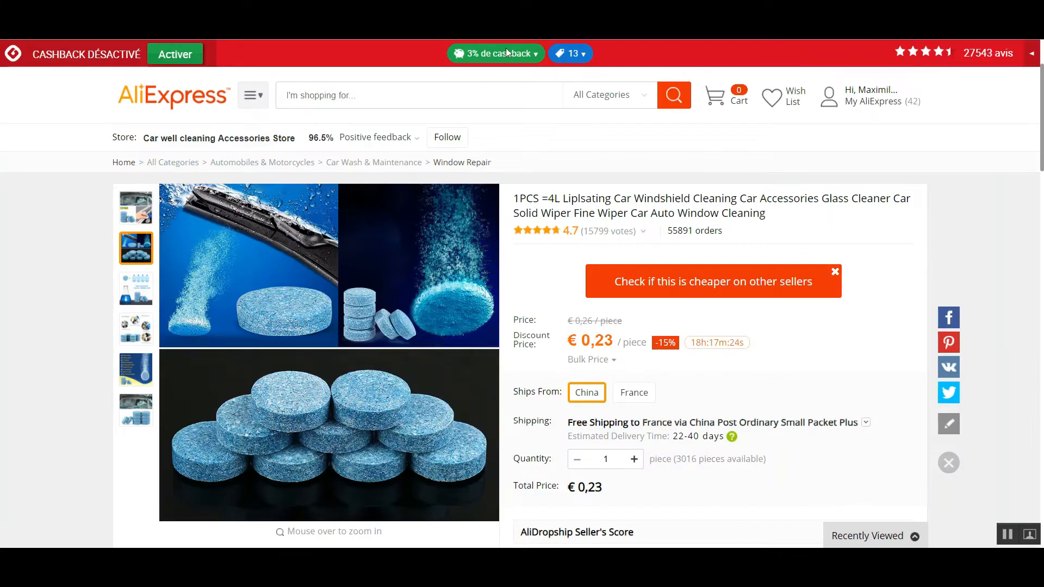
# Switch to the AliExpress car windshield cleaner listing and examine its product photos and title
pyautogui.click(136, 204)
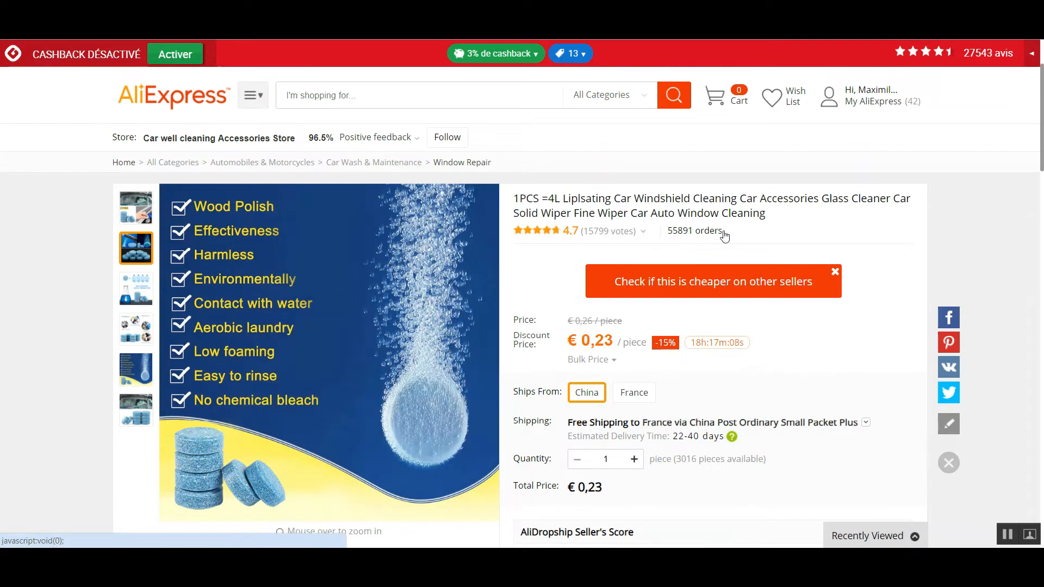
pyautogui.moveTo(772, 214); pyautogui.dragTo(515, 199)
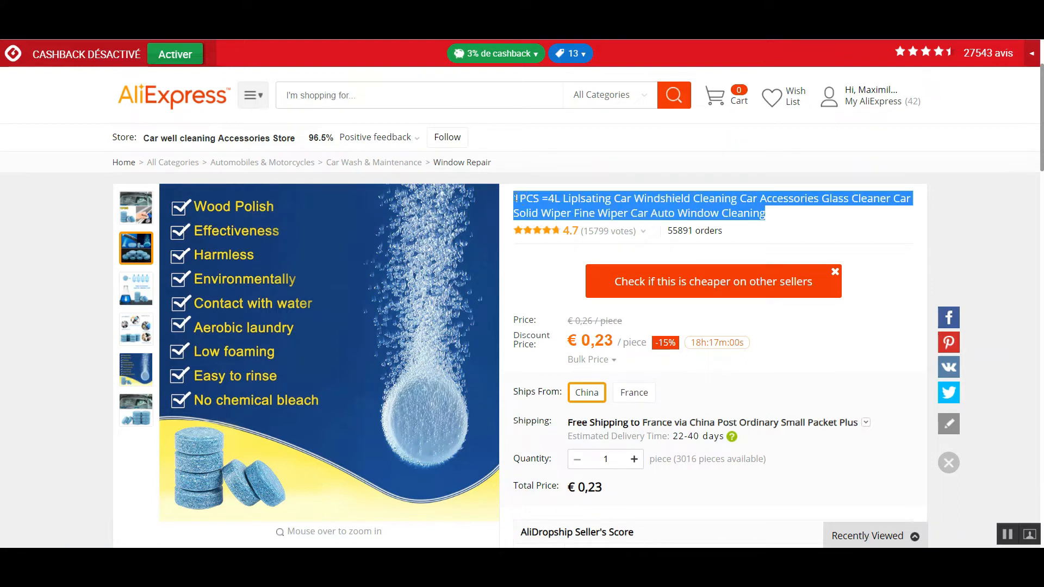
pyautogui.click(699, 211)
pyautogui.moveTo(734, 209); pyautogui.dragTo(581, 197)
pyautogui.click(580, 196)
# Read through the windshield cleaner listing's description, use methods, specifications and notes
pyautogui.scroll(-15, 833, 260)
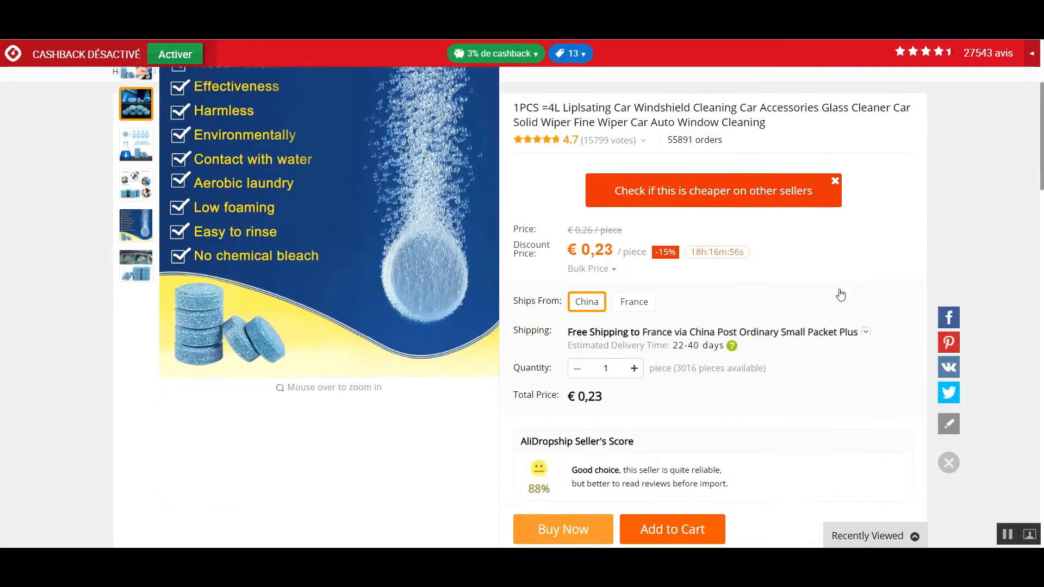
pyautogui.scroll(-15, 702, 264)
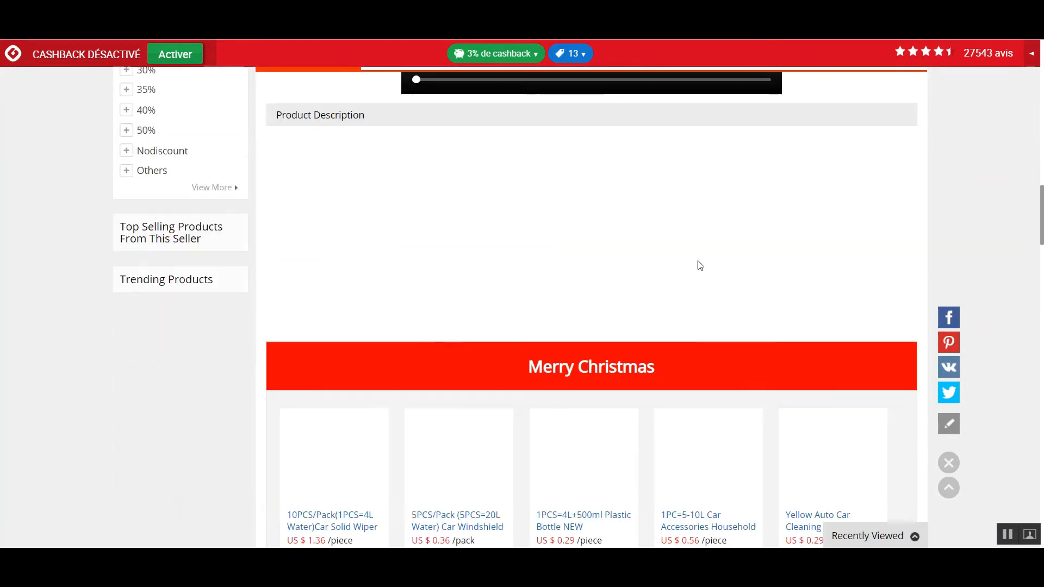
pyautogui.scroll(-15, 647, 267)
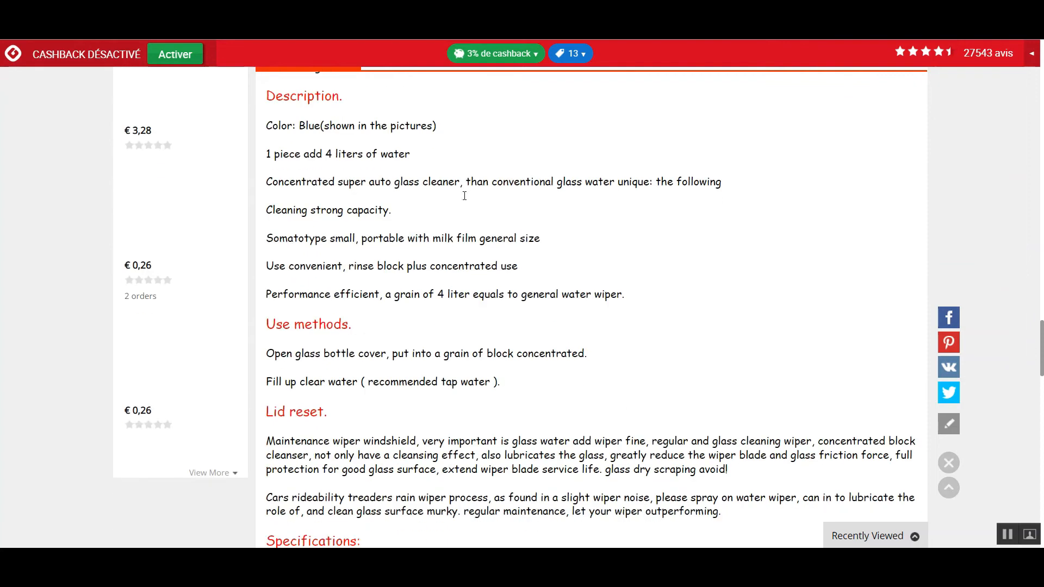
pyautogui.scroll(15, 522, 326)
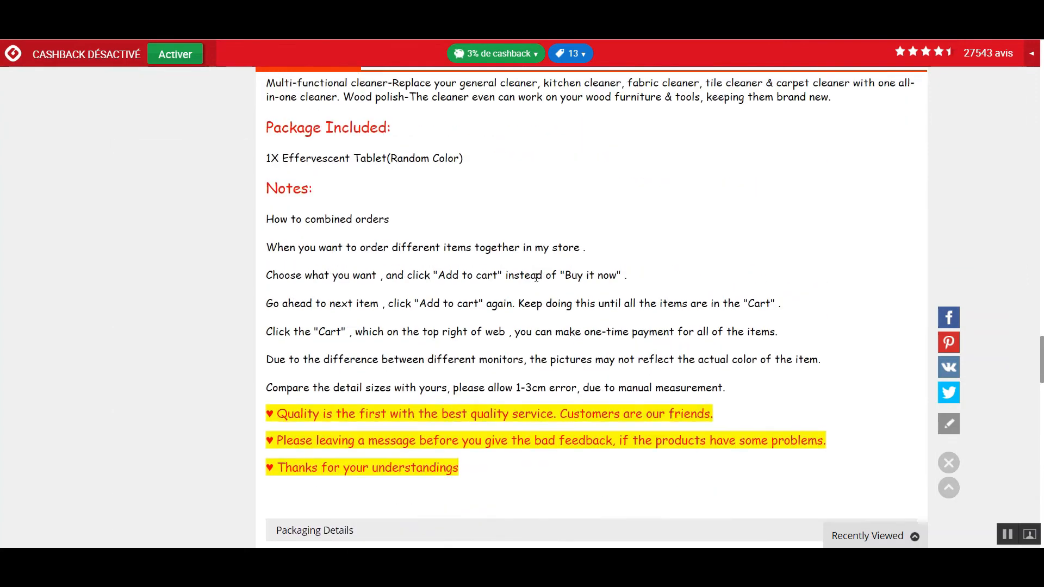
pyautogui.scroll(-15, 518, 338)
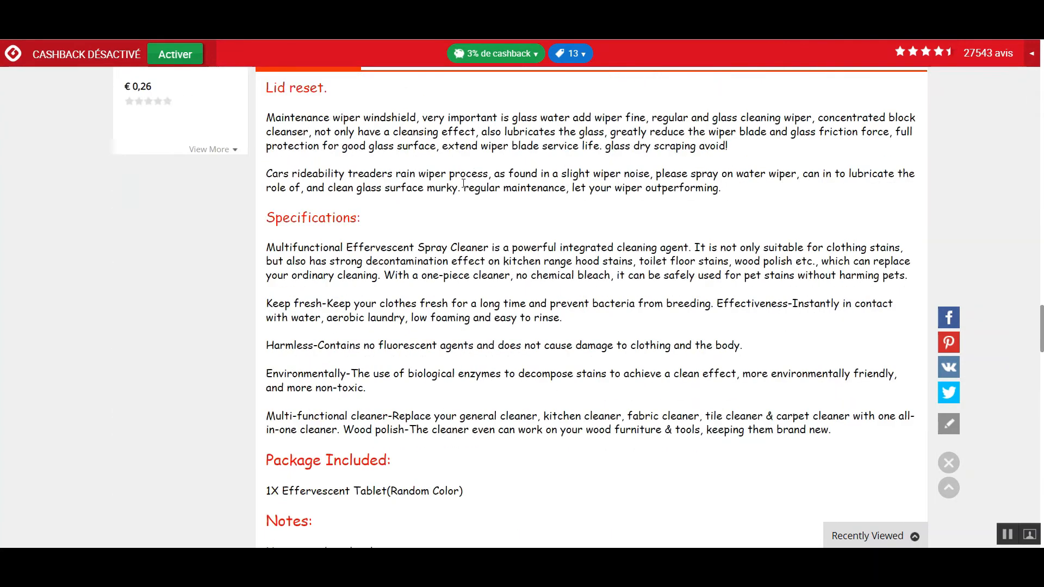
pyautogui.scroll(20, 544, 218)
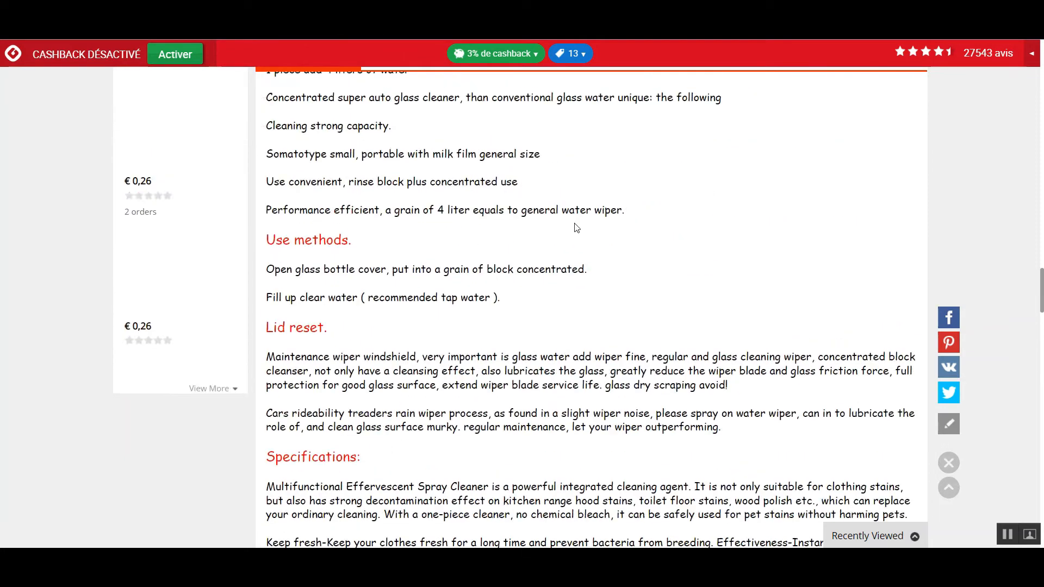
pyautogui.scroll(15, 559, 254)
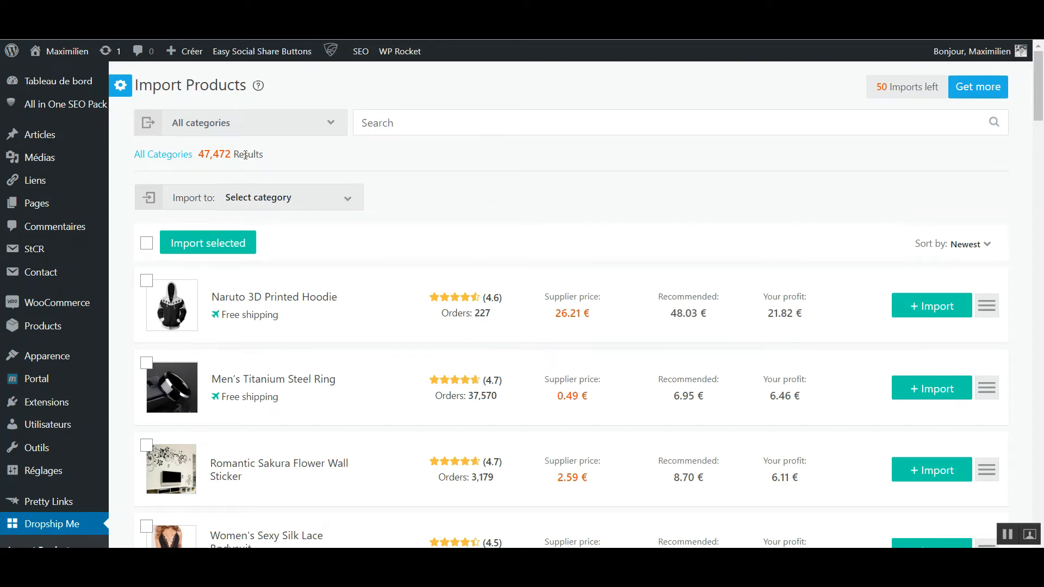
# Return to the WordPress Import Products page and review the result total and the edited product titles
pyautogui.moveTo(260, 154); pyautogui.dragTo(201, 155)
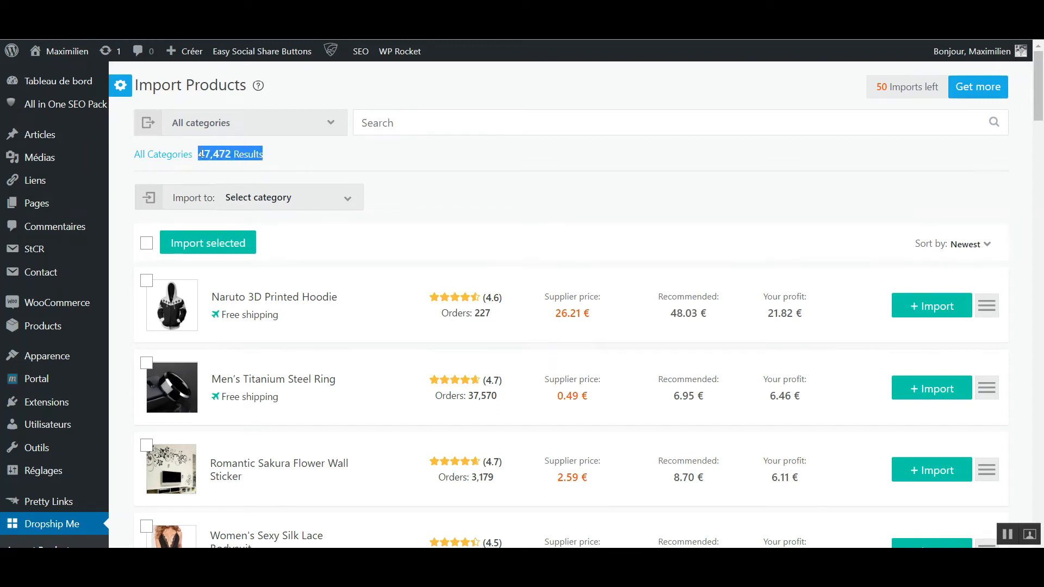
pyautogui.click(262, 158)
pyautogui.scroll(-2, 317, 164)
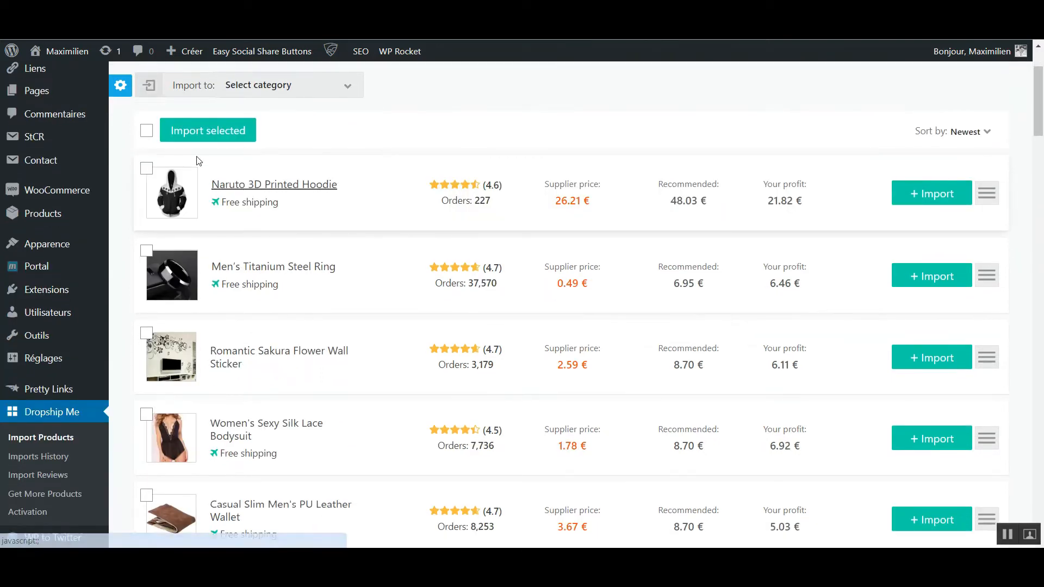
pyautogui.scroll(-4, 191, 361)
pyautogui.scroll(-10, 191, 366)
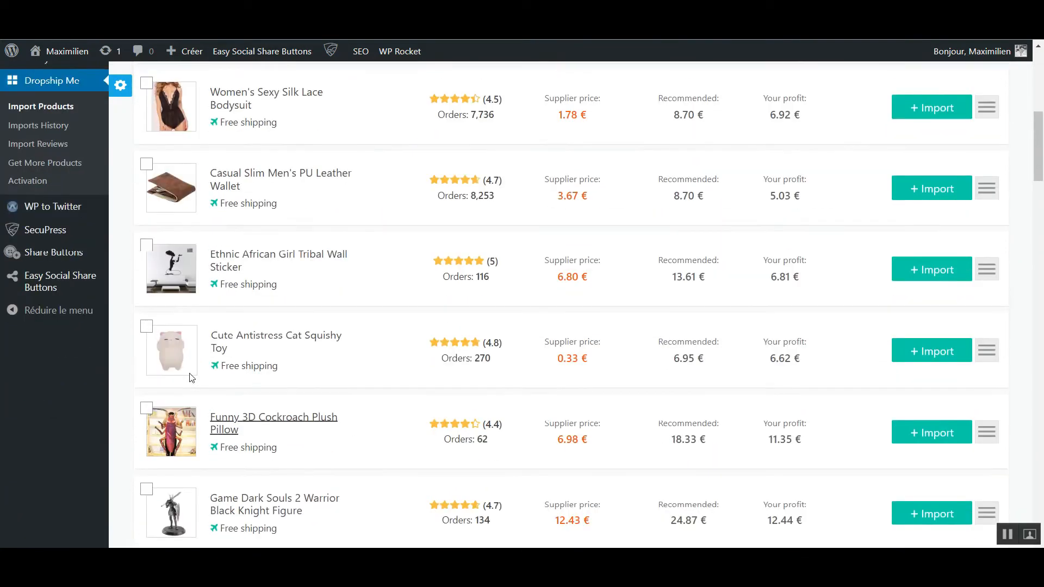
pyautogui.scroll(16, 220, 339)
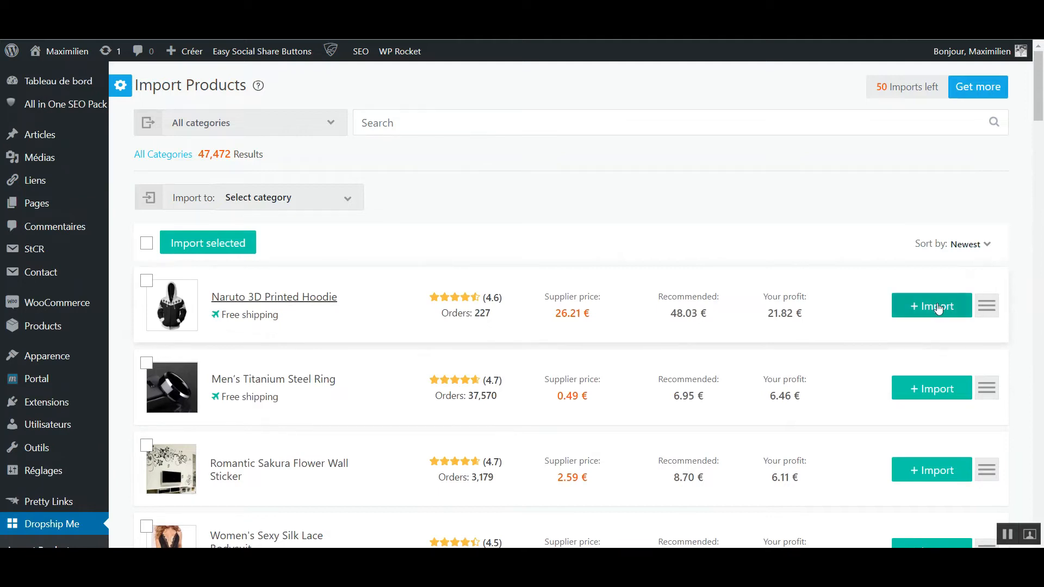
# Examine the supplier price, recommended price and profit of the Naruto 3D Printed Hoodie
pyautogui.moveTo(549, 298); pyautogui.dragTo(808, 315)
pyautogui.click(587, 312)
pyautogui.click(628, 324)
pyautogui.click(685, 312)
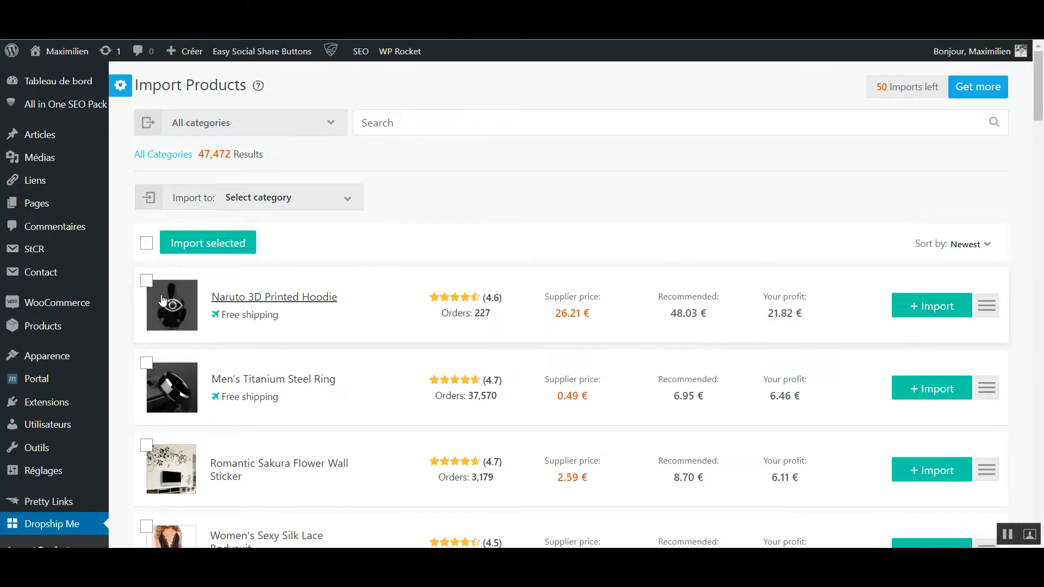
pyautogui.moveTo(72, 303)
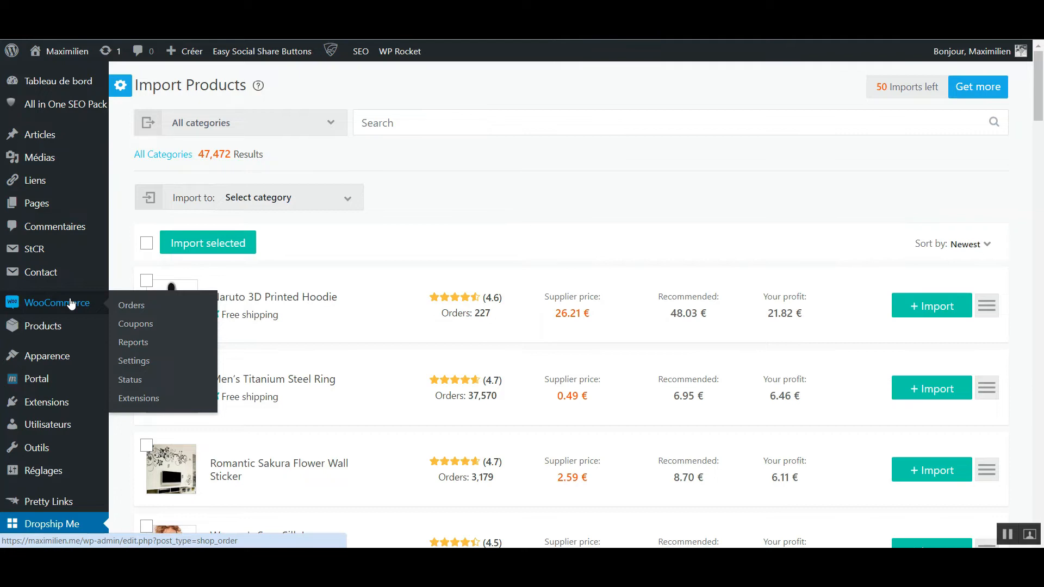
pyautogui.moveTo(49, 324)
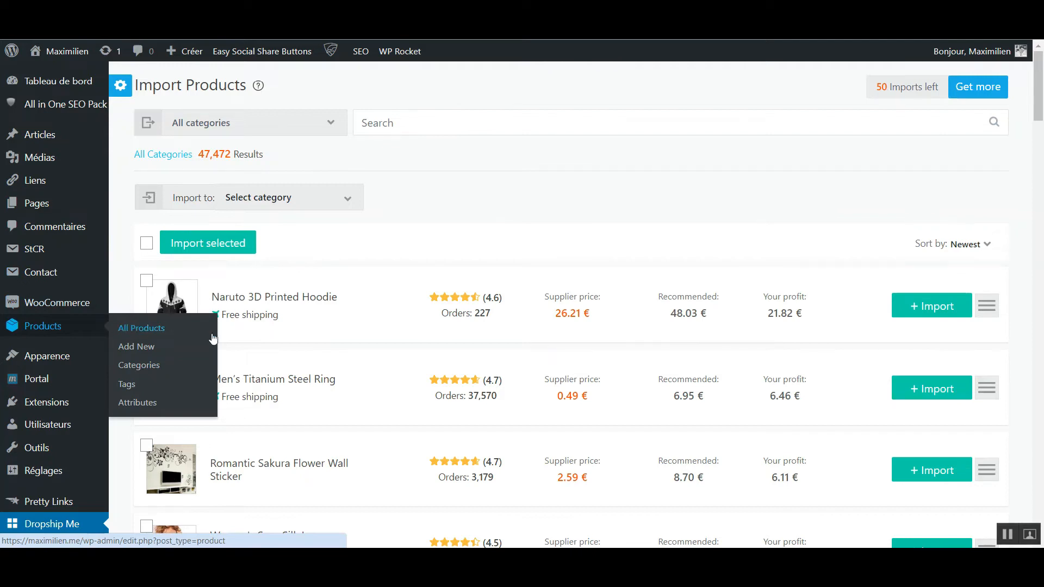
pyautogui.scroll(-5, 389, 322)
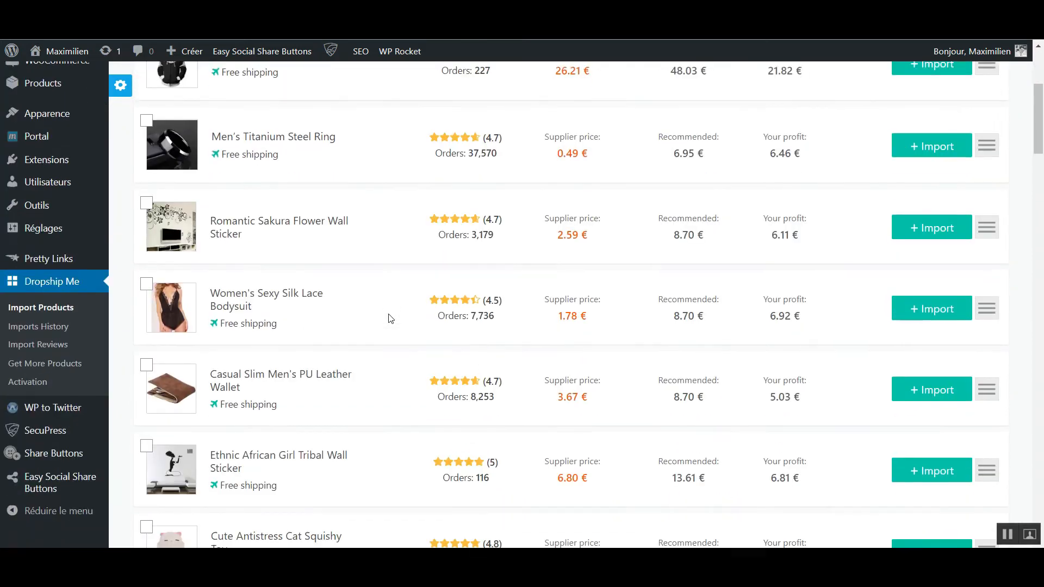
# Expand the Naruto 3D Printed Hoodie's details and examine its available quantity, sizes, colors, description and size table
pyautogui.scroll(5, 389, 317)
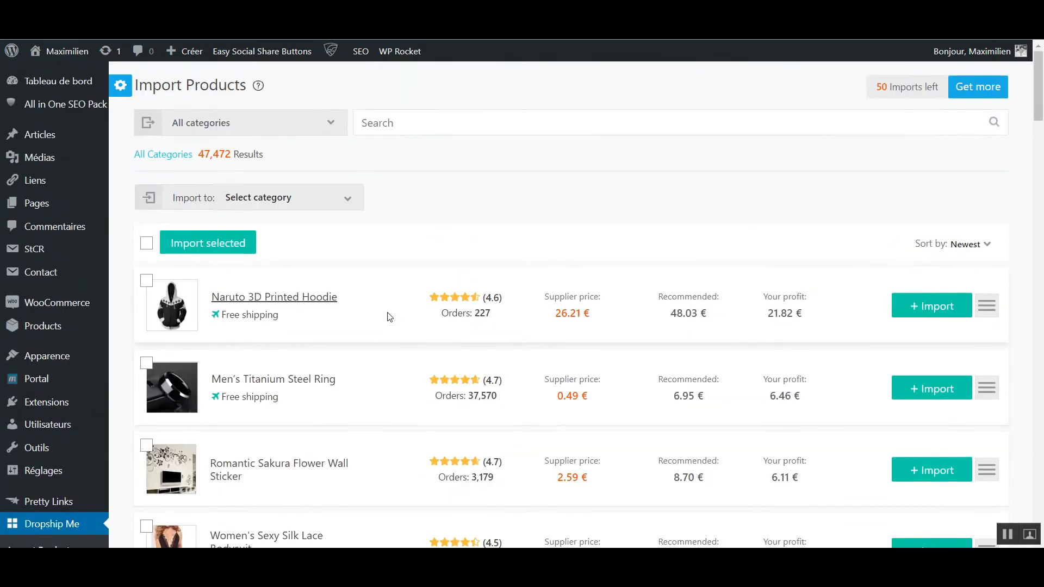
pyautogui.scroll(-2, 417, 235)
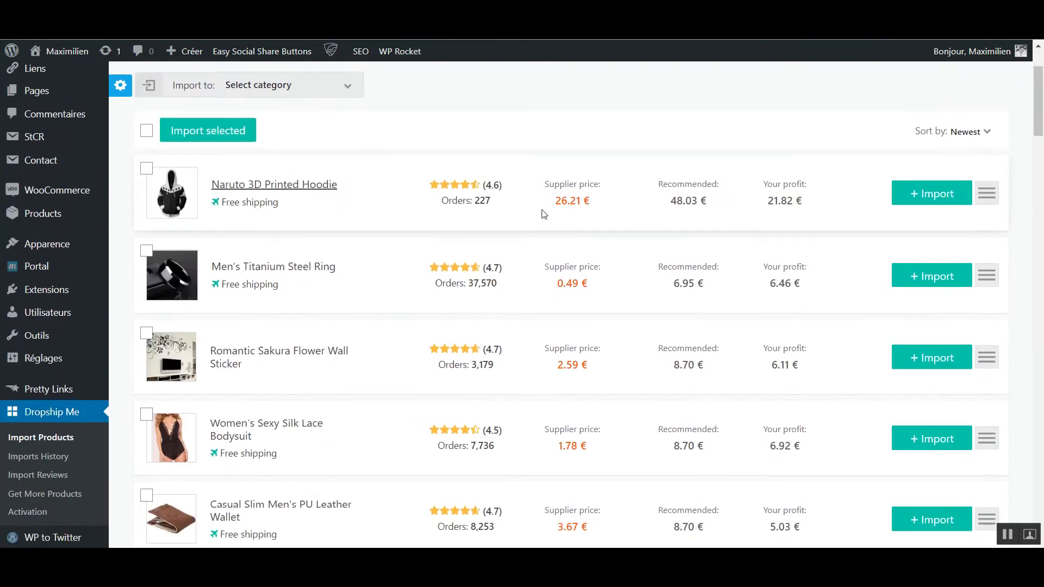
pyautogui.click(987, 193)
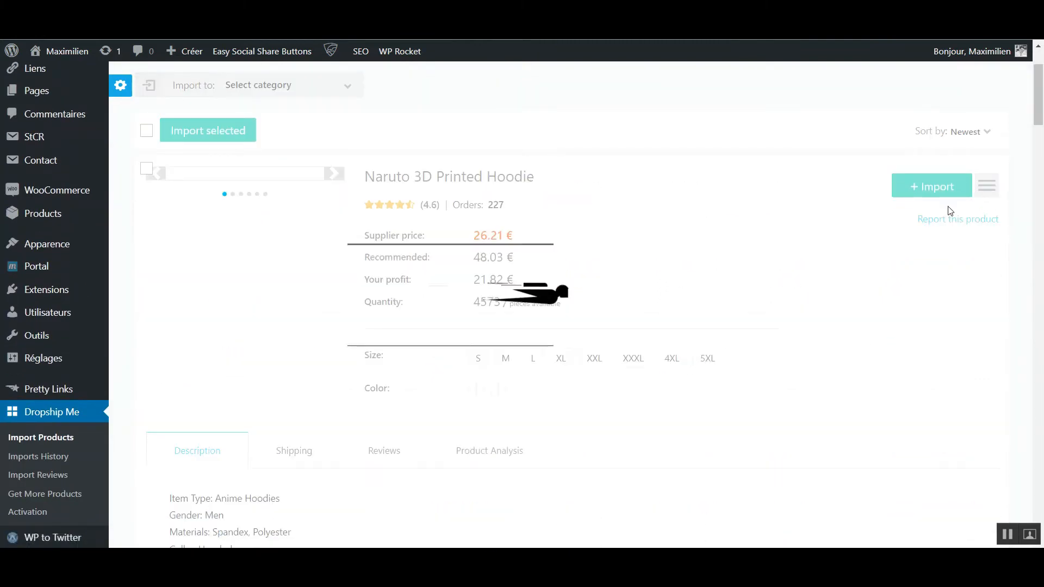
pyautogui.scroll(-2, 658, 240)
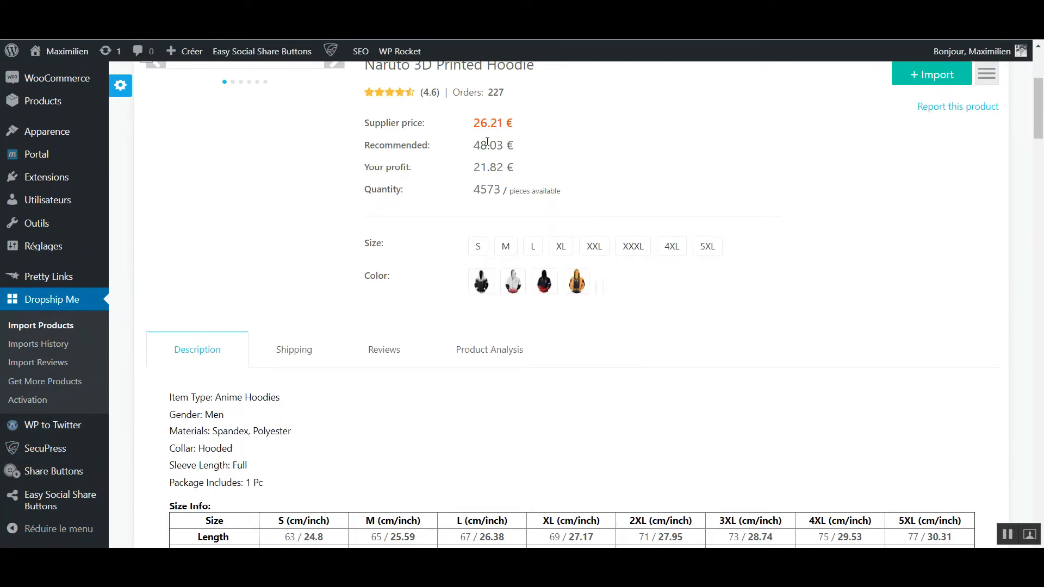
pyautogui.moveTo(472, 193); pyautogui.dragTo(578, 194)
pyautogui.click(578, 195)
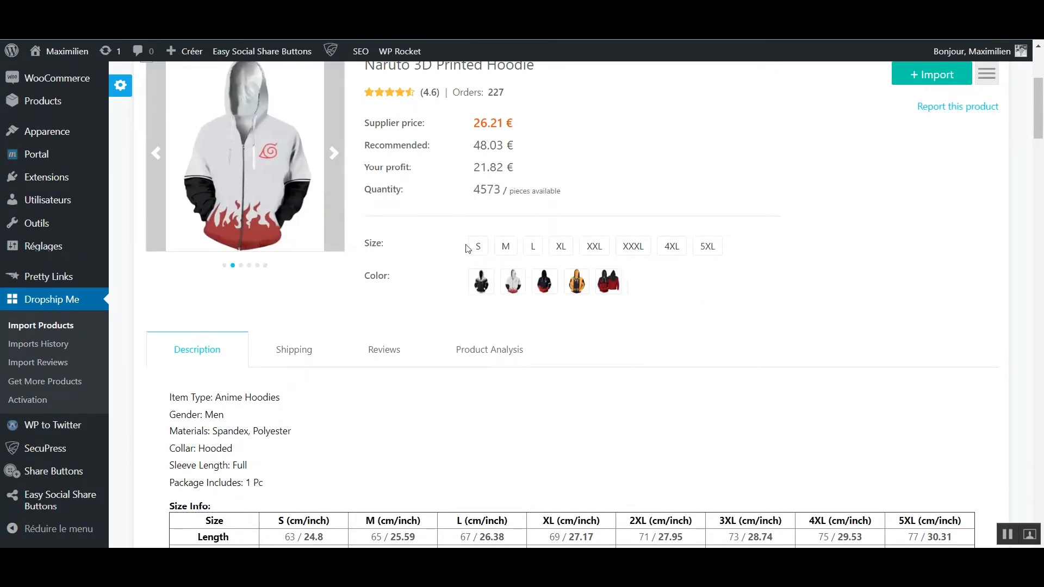
pyautogui.scroll(-2, 368, 221)
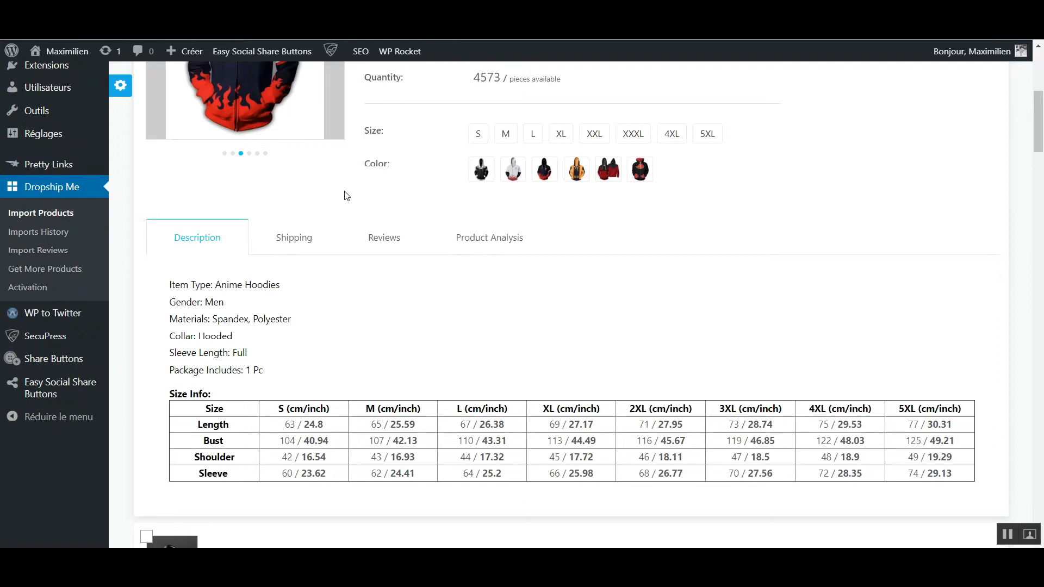
pyautogui.scroll(-2, 382, 222)
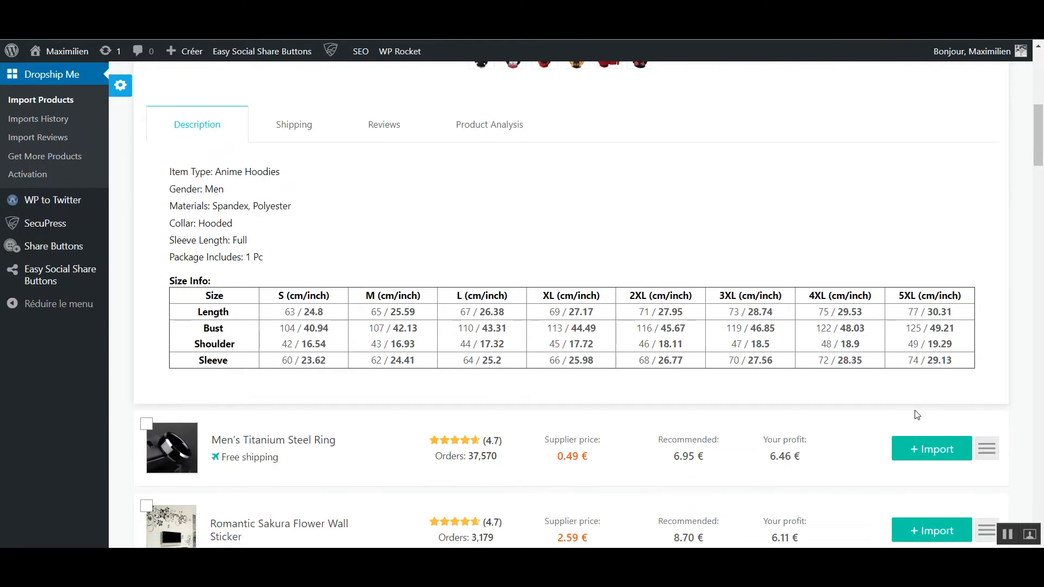
pyautogui.scroll(2, 645, 347)
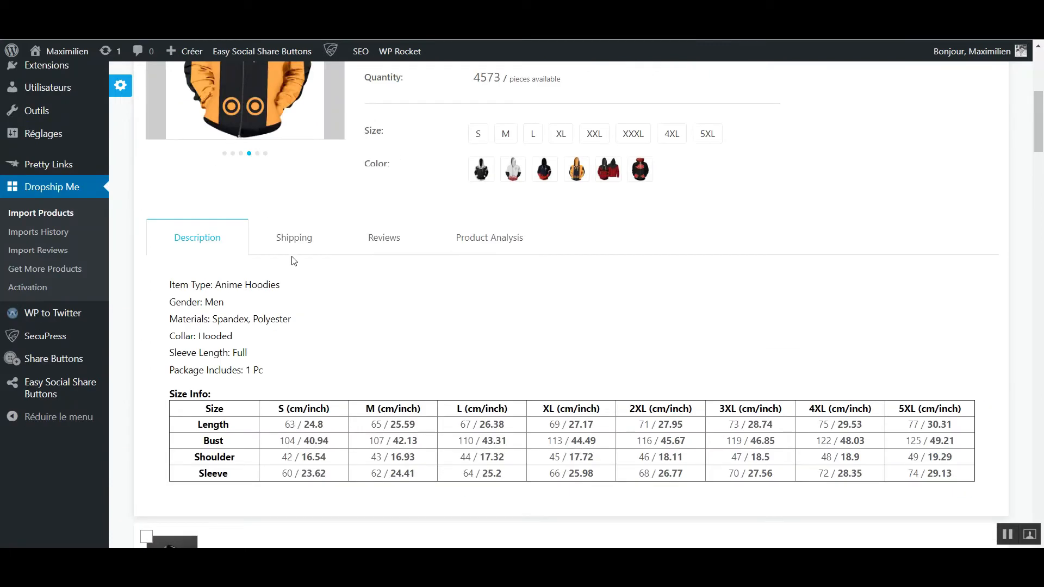
# Show the hoodie's shipping options with France as the destination country
pyautogui.click(303, 251)
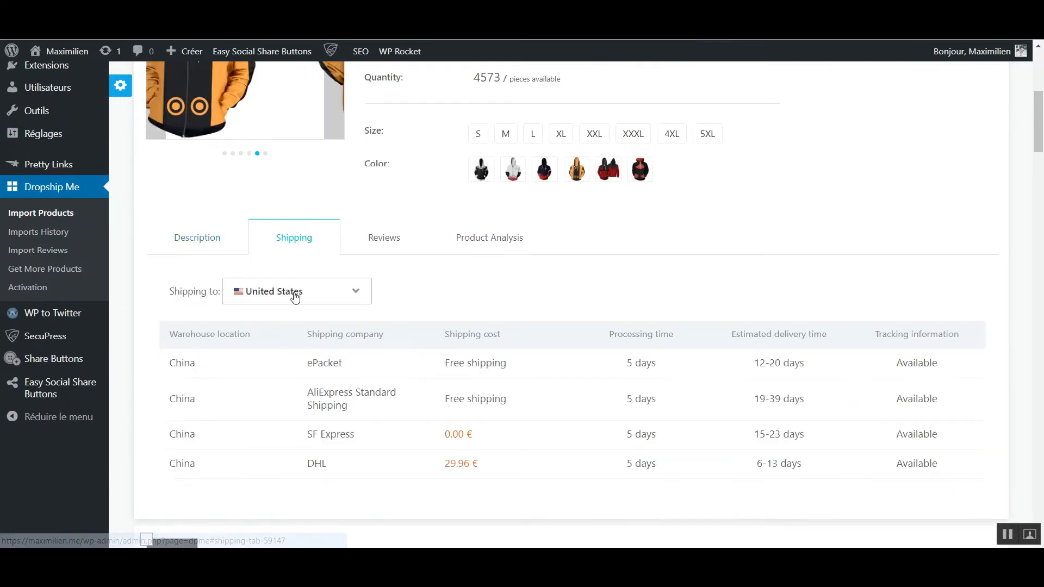
pyautogui.click(295, 298)
pyautogui.scroll(10, 280, 228)
pyautogui.scroll(5, 282, 232)
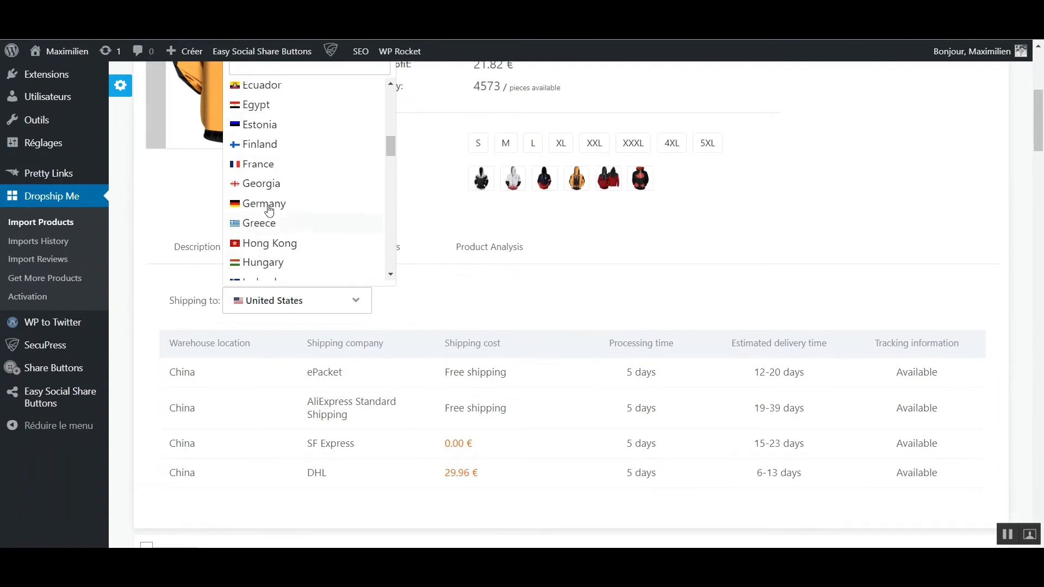
pyautogui.click(265, 169)
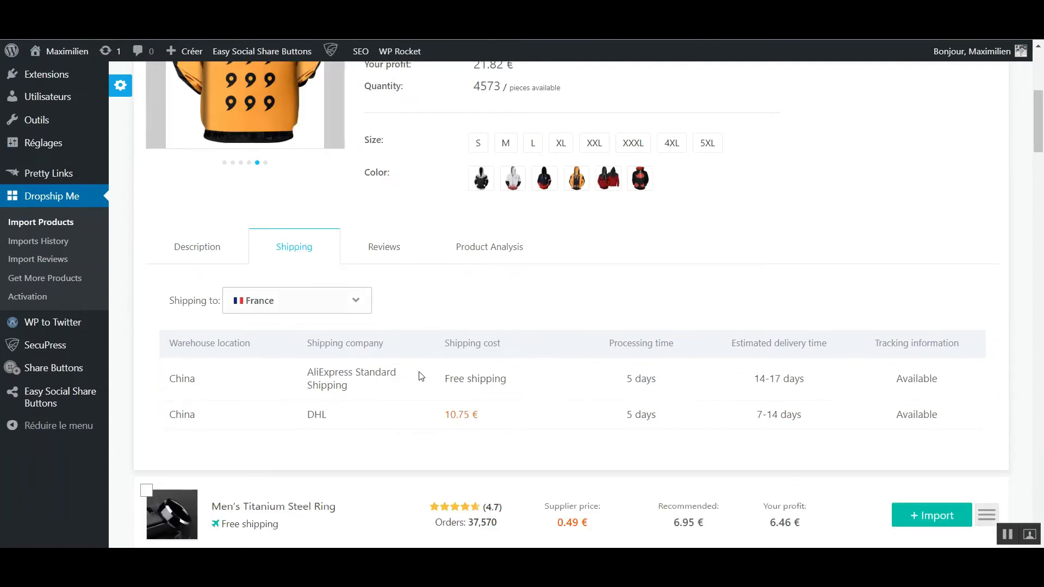
# Examine the shipping costs and estimated delivery times to France for each shipping company
pyautogui.moveTo(561, 399); pyautogui.dragTo(446, 379)
pyautogui.moveTo(806, 380); pyautogui.dragTo(774, 380)
pyautogui.click(786, 393)
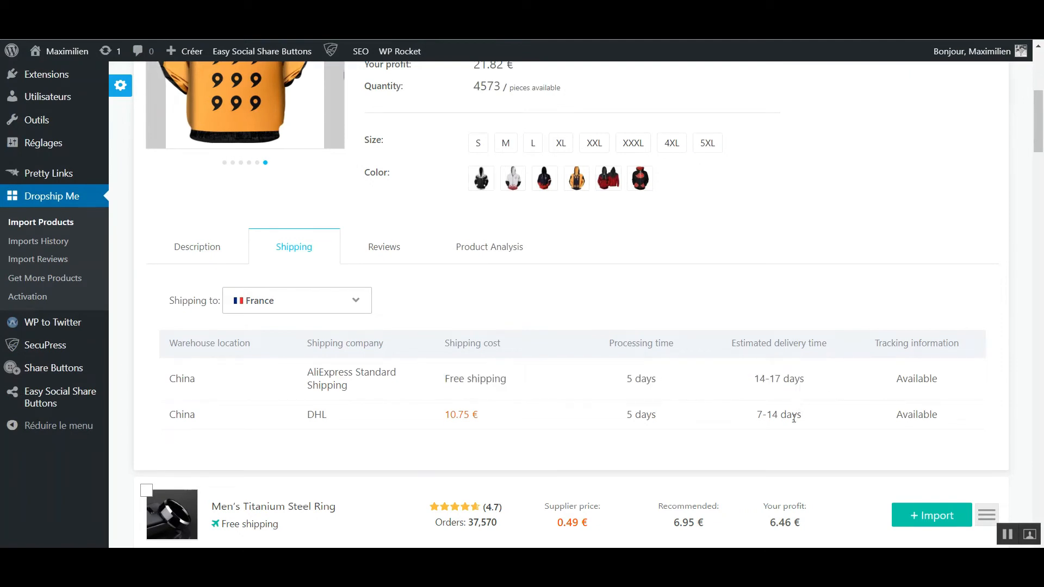
pyautogui.scroll(2, 742, 433)
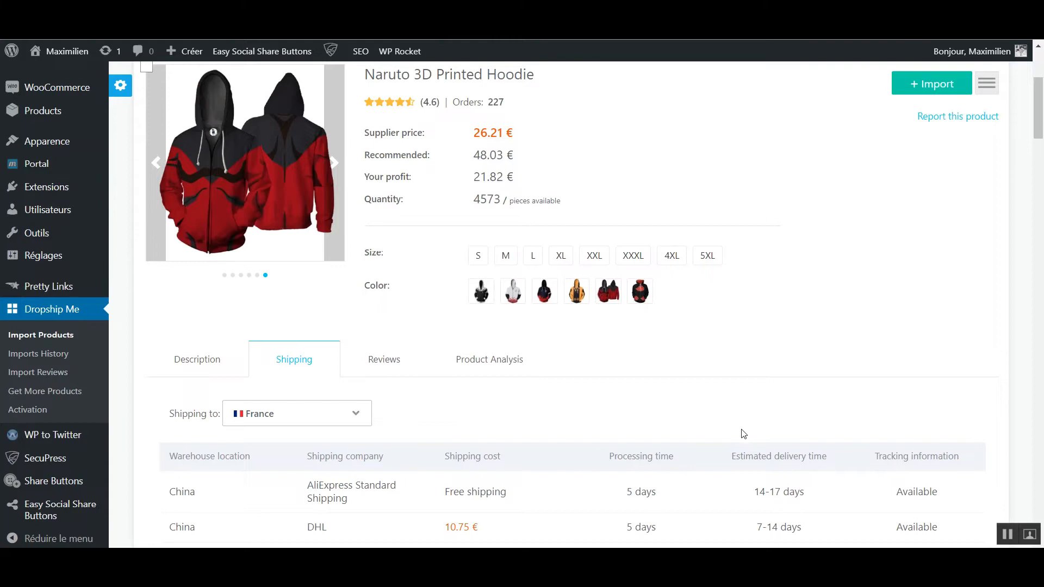
pyautogui.scroll(2, 742, 434)
pyautogui.scroll(-4, 742, 430)
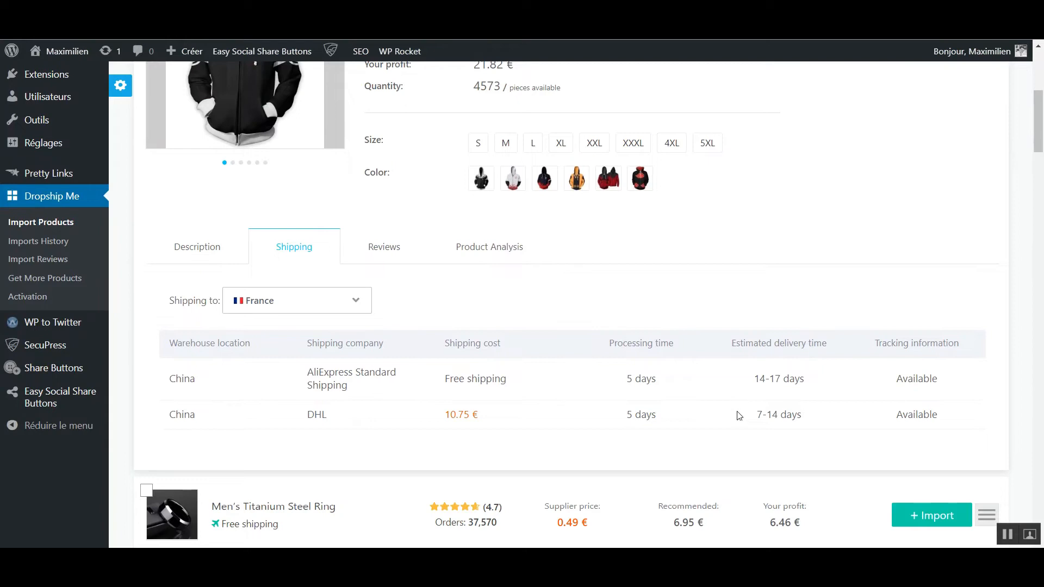
pyautogui.scroll(2, 734, 416)
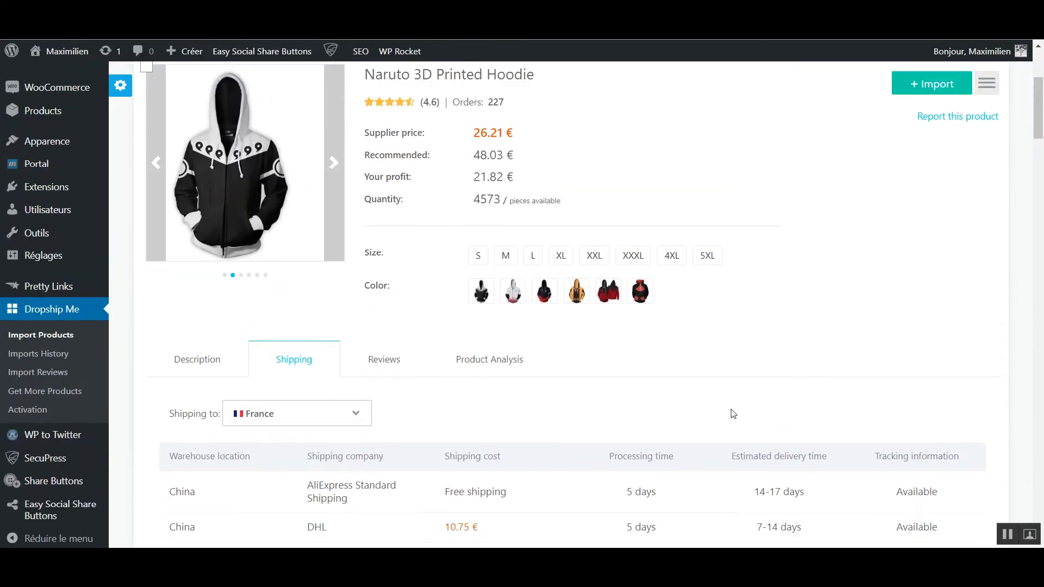
# Display the hoodie's customer reviews and read through them to the end
pyautogui.click(392, 358)
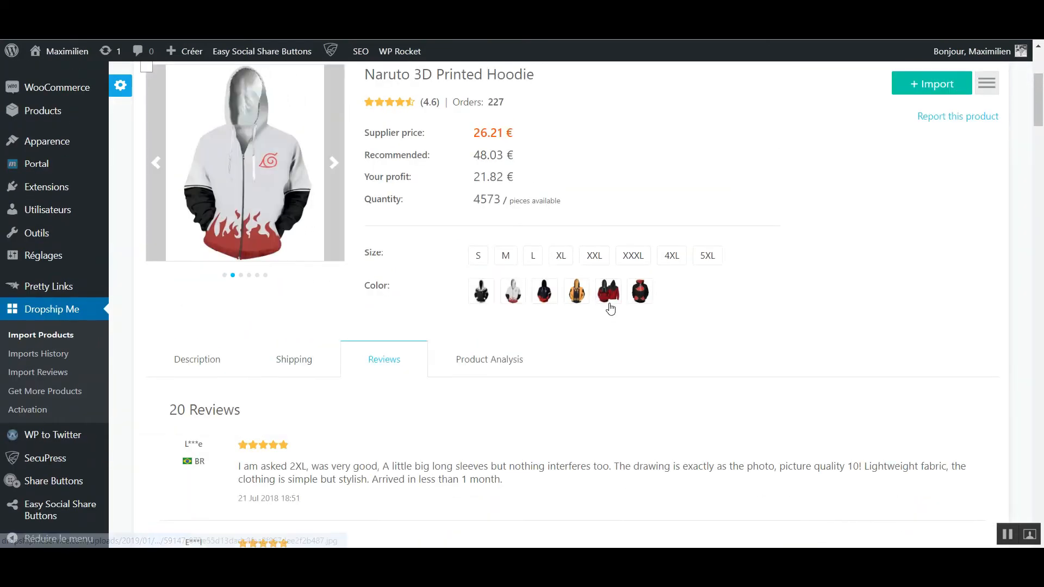
pyautogui.scroll(-12, 366, 315)
pyautogui.scroll(-3, 427, 278)
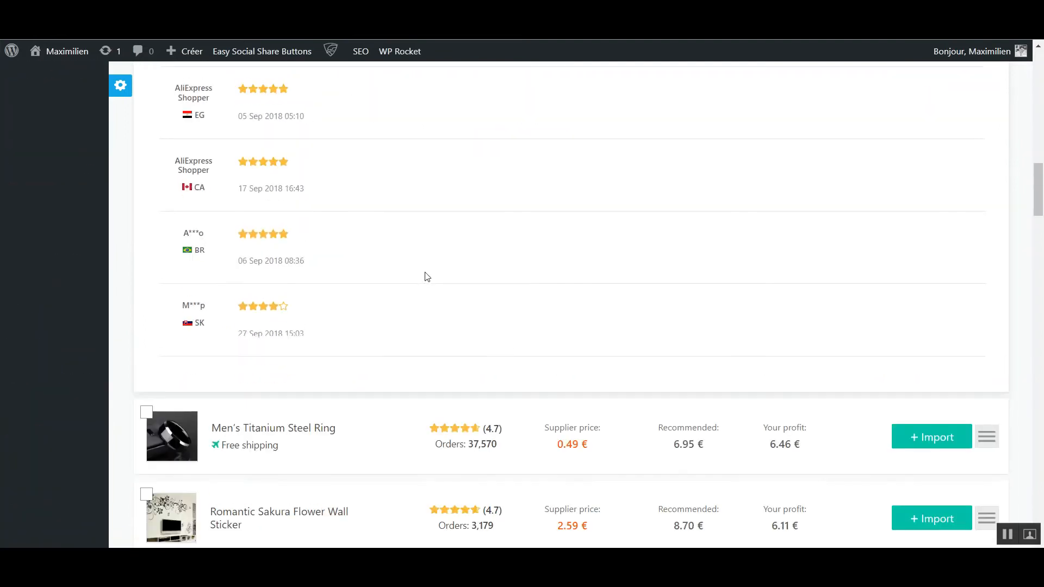
pyautogui.scroll(15, 427, 310)
pyautogui.scroll(-2, 471, 335)
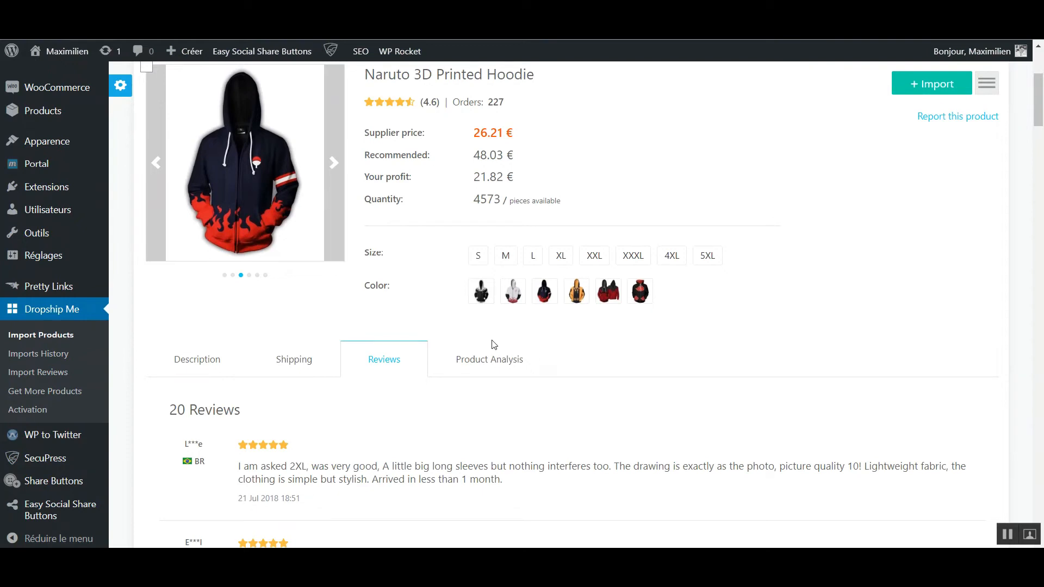
# Display the hoodie's product analysis and examine the supplier listing, store name and order trend chart
pyautogui.click(496, 360)
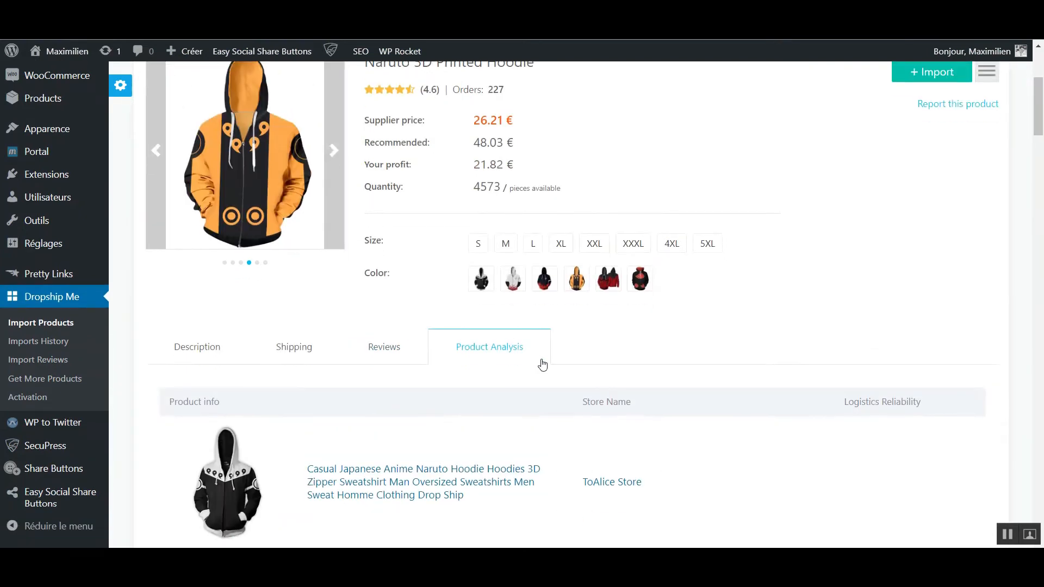
pyautogui.scroll(-6, 519, 362)
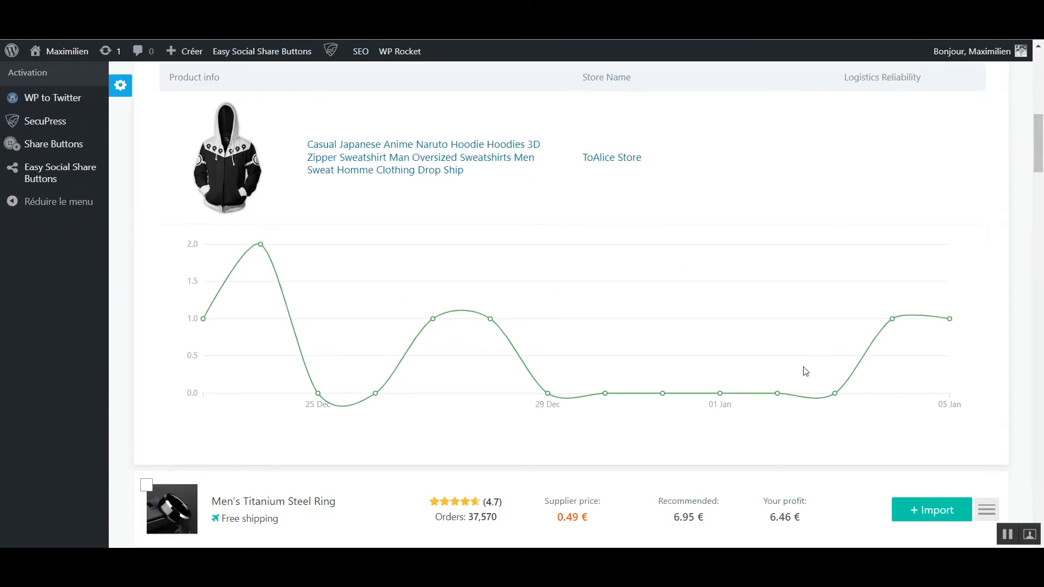
pyautogui.scroll(4, 811, 367)
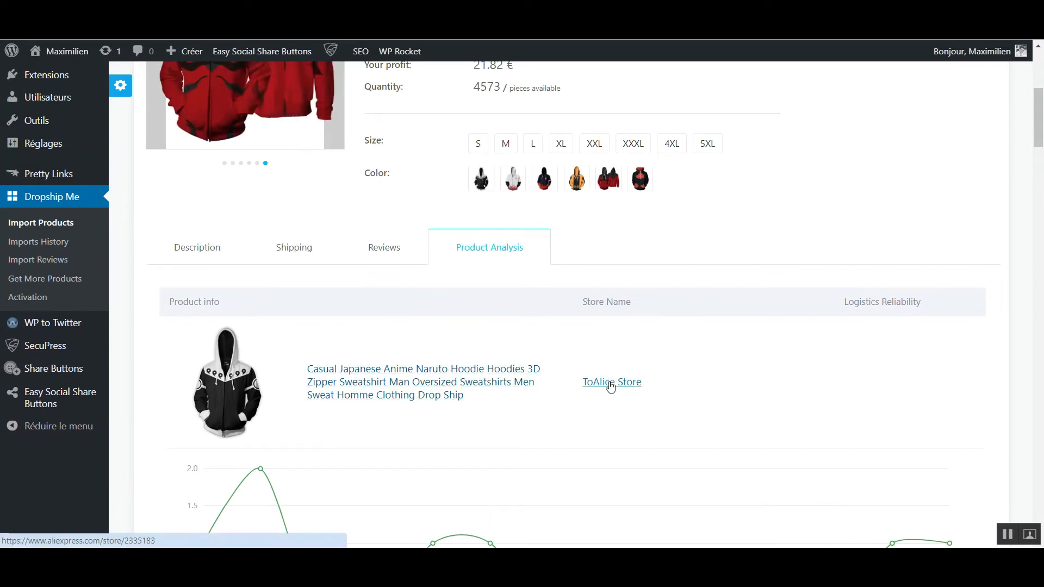
pyautogui.scroll(4, 636, 383)
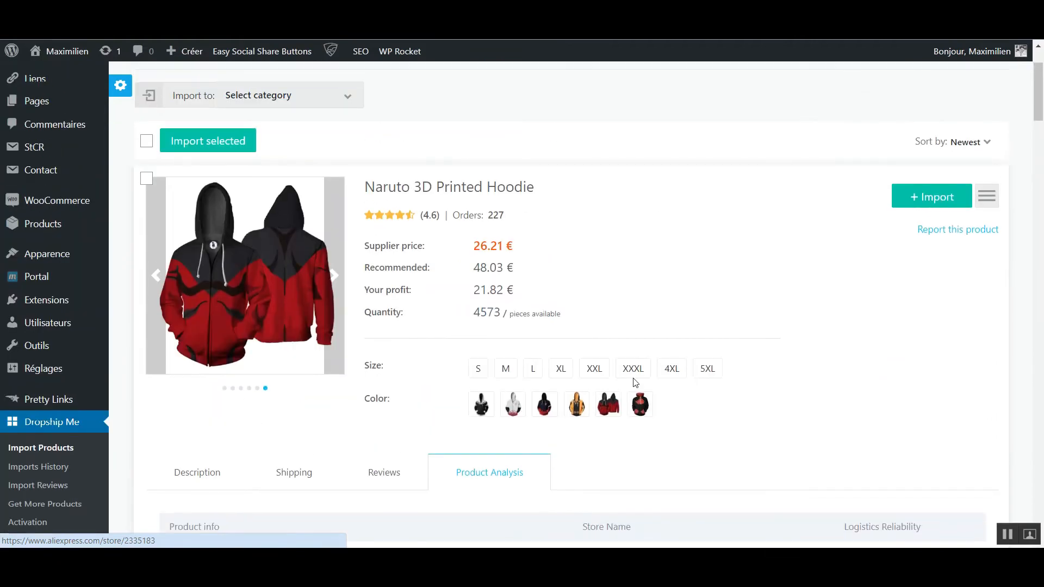
# Open the Naruto hoodie's AliExpress supplier listing and examine its item specifics, price and shipping information
pyautogui.click(486, 186)
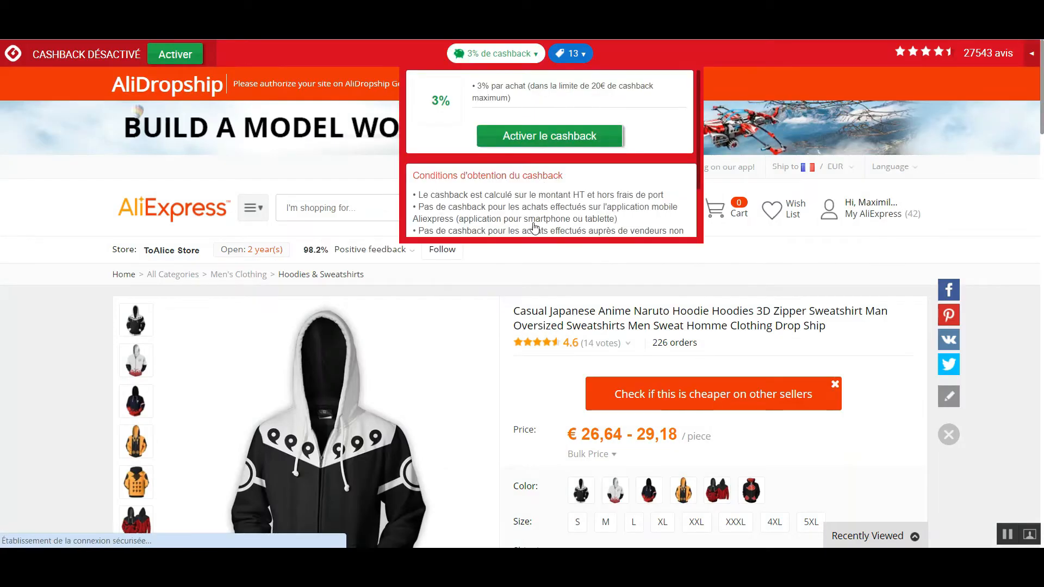
pyautogui.scroll(-10, 511, 273)
pyautogui.scroll(-15, 510, 273)
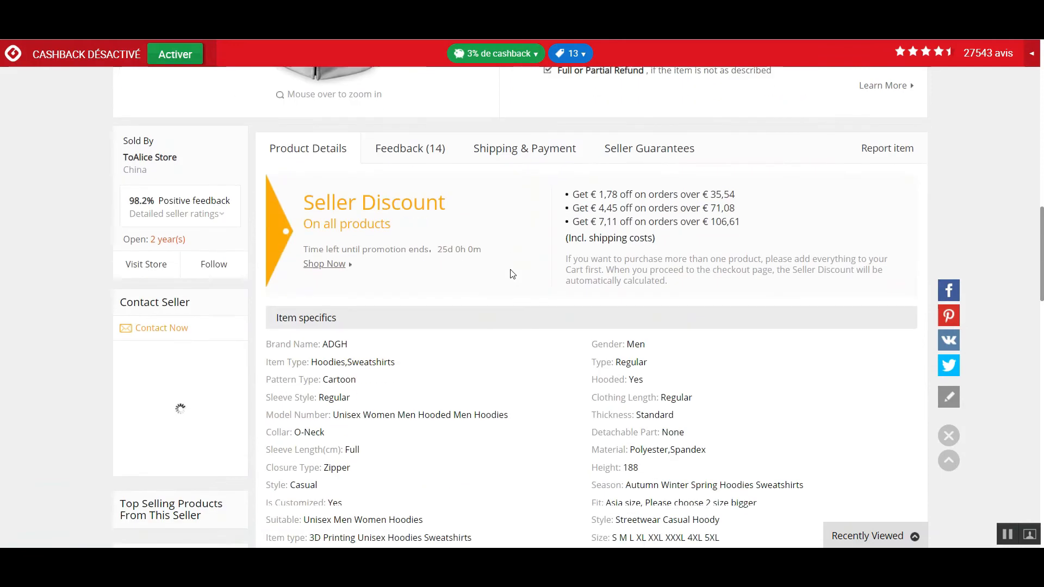
pyautogui.scroll(-2, 508, 272)
pyautogui.scroll(20, 506, 275)
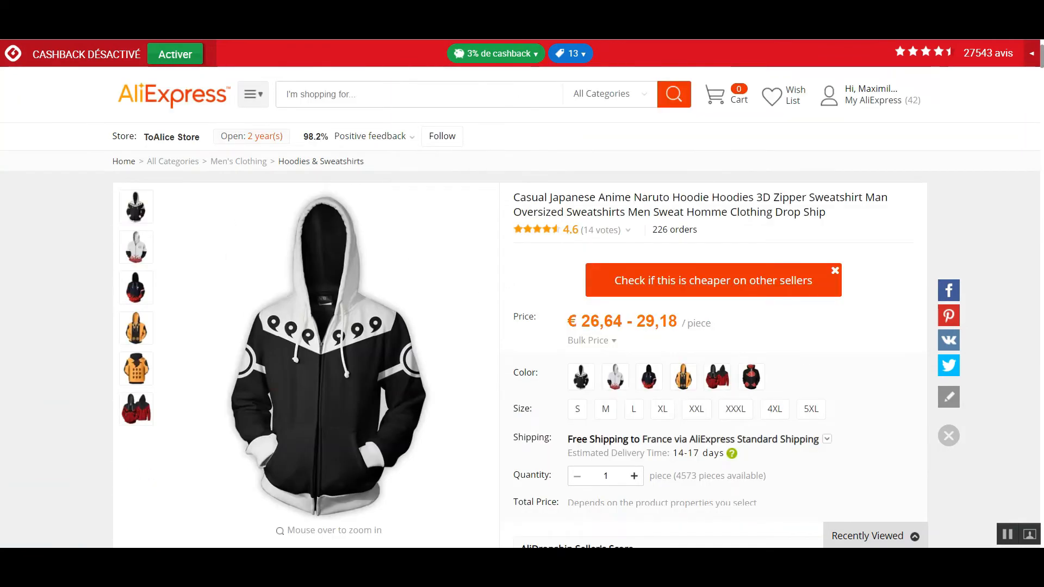
# Return to the WordPress Import Products page and collapse the Naruto hoodie's details
pyautogui.click(598, 40)
pyautogui.scroll(-2, 578, 204)
pyautogui.scroll(2, 578, 204)
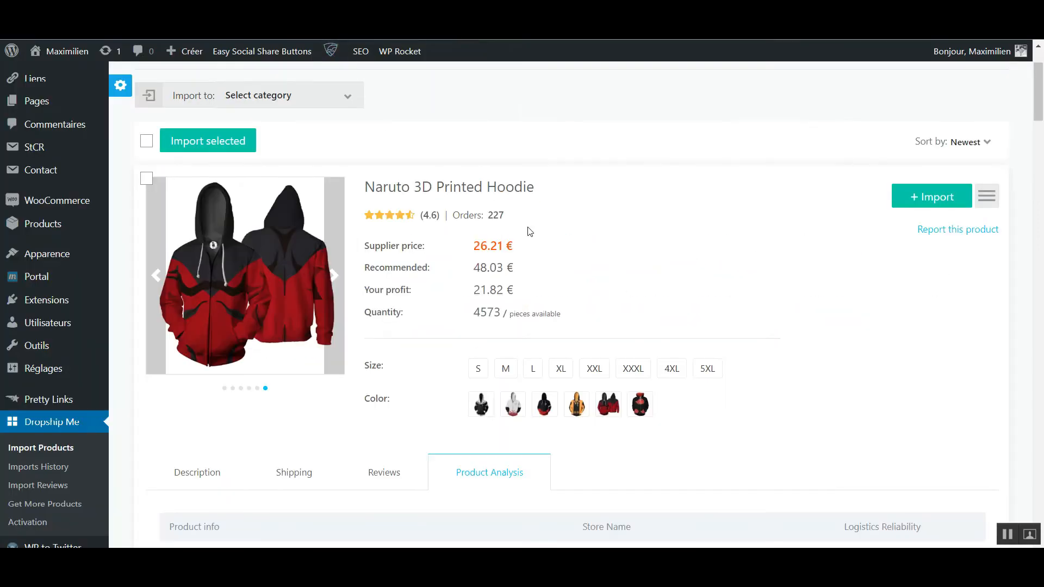
pyautogui.scroll(2, 292, 251)
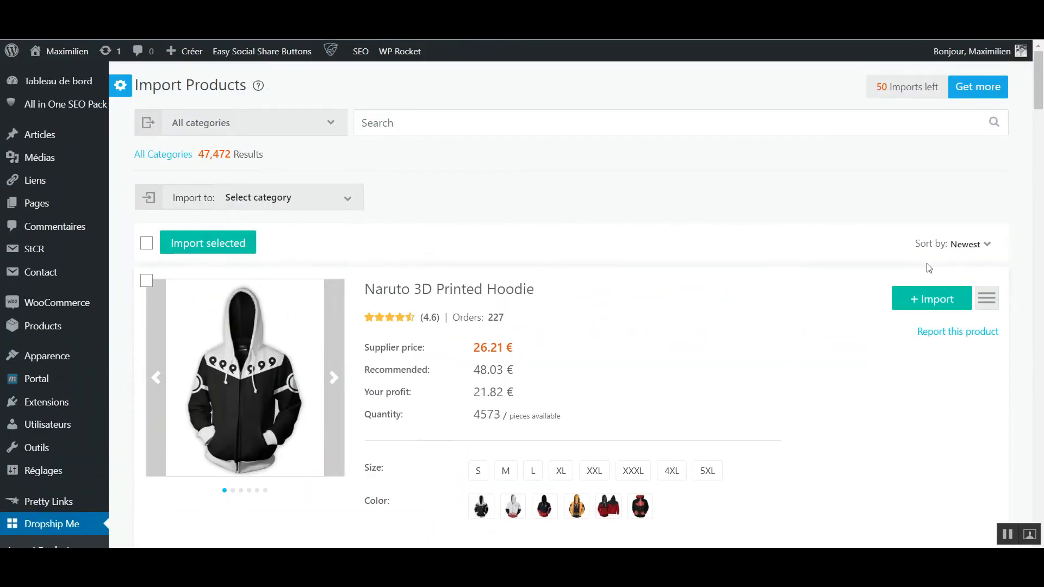
pyautogui.click(987, 298)
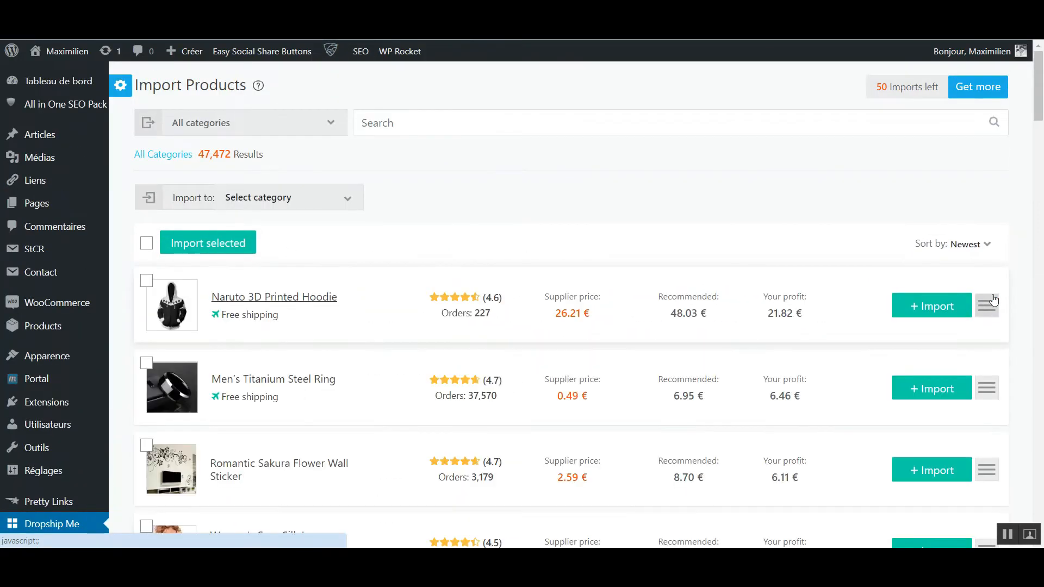
# Browse the newest products across all categories, then return to the start of the catalogue
pyautogui.scroll(-12, 691, 271)
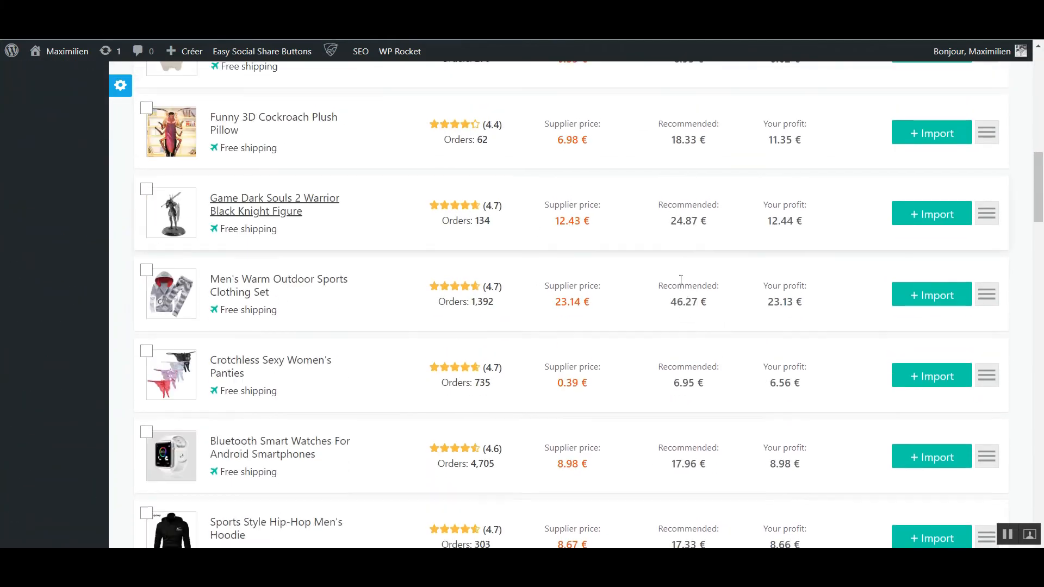
pyautogui.scroll(-10, 681, 280)
pyautogui.scroll(20, 664, 299)
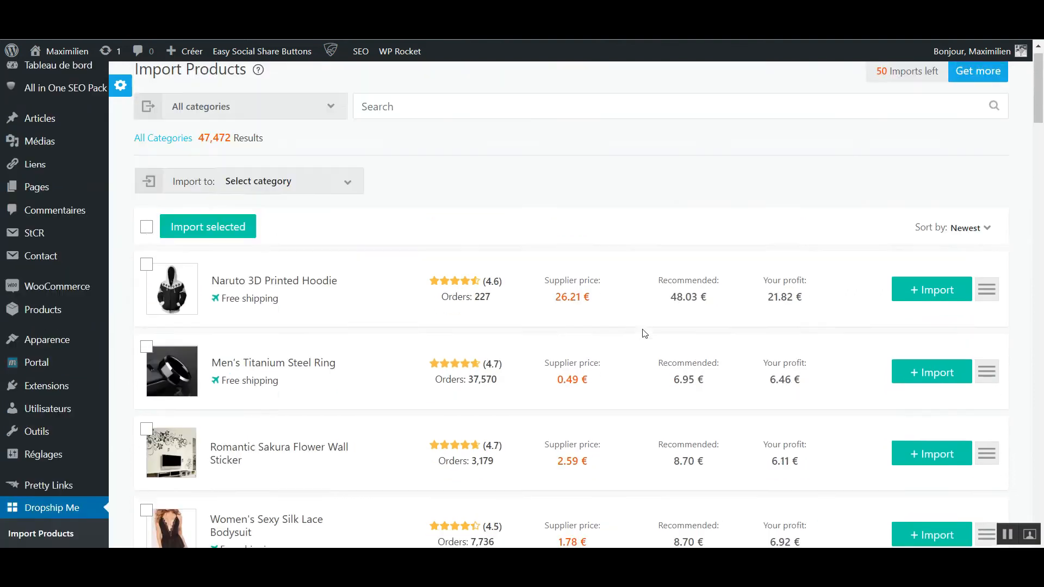
pyautogui.scroll(1, 647, 332)
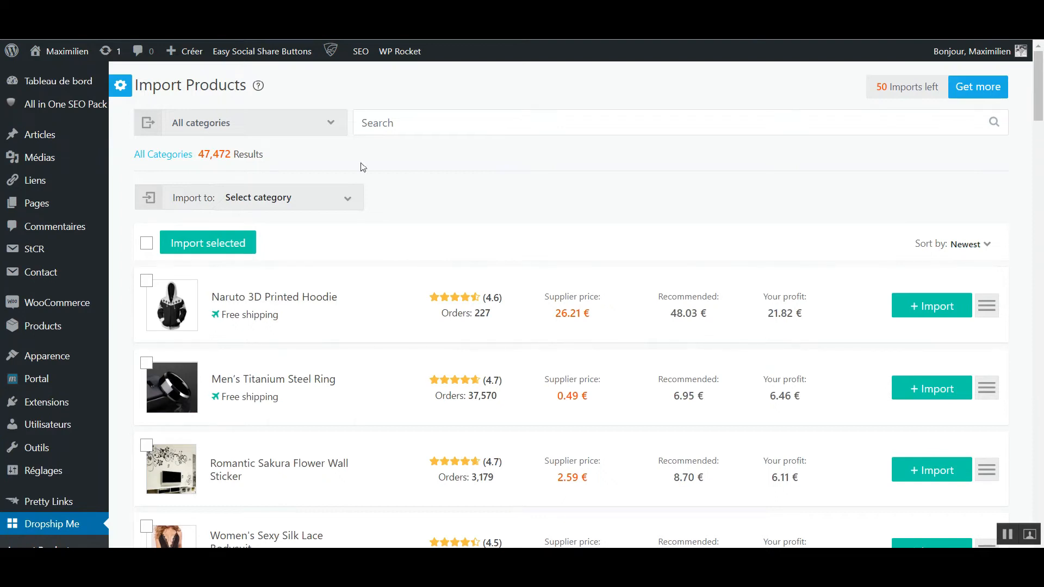
# Look through the available product categories and filter the catalogue to Computers & Tablets
pyautogui.click(329, 126)
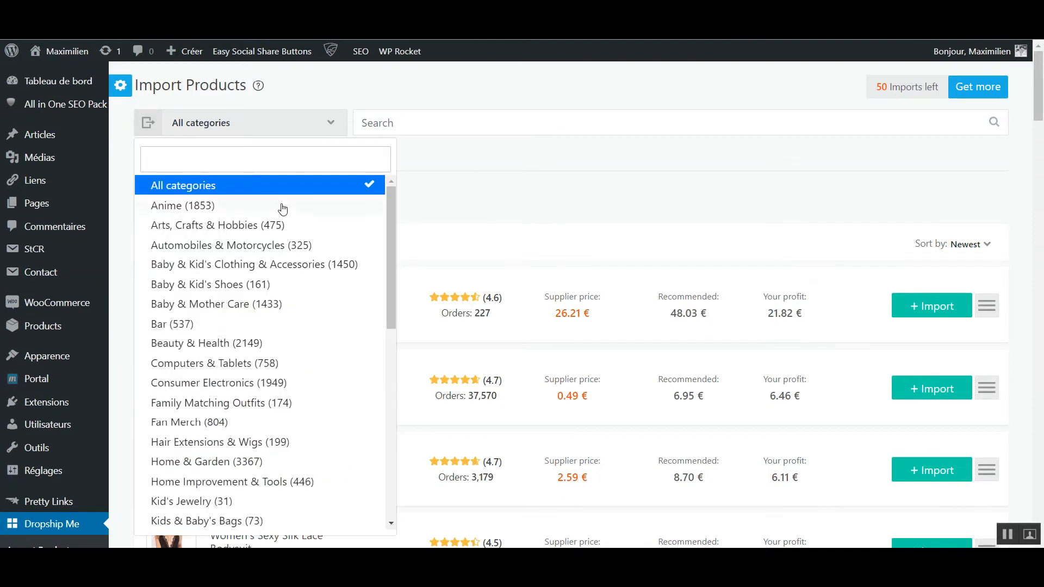
pyautogui.scroll(-4, 274, 279)
pyautogui.scroll(-4, 273, 279)
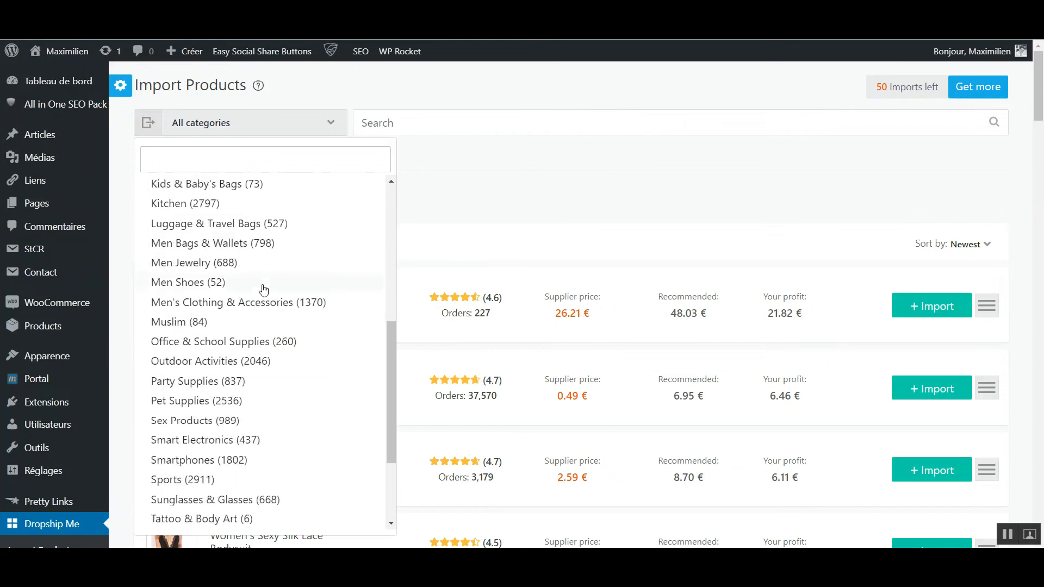
pyautogui.scroll(-1, 240, 339)
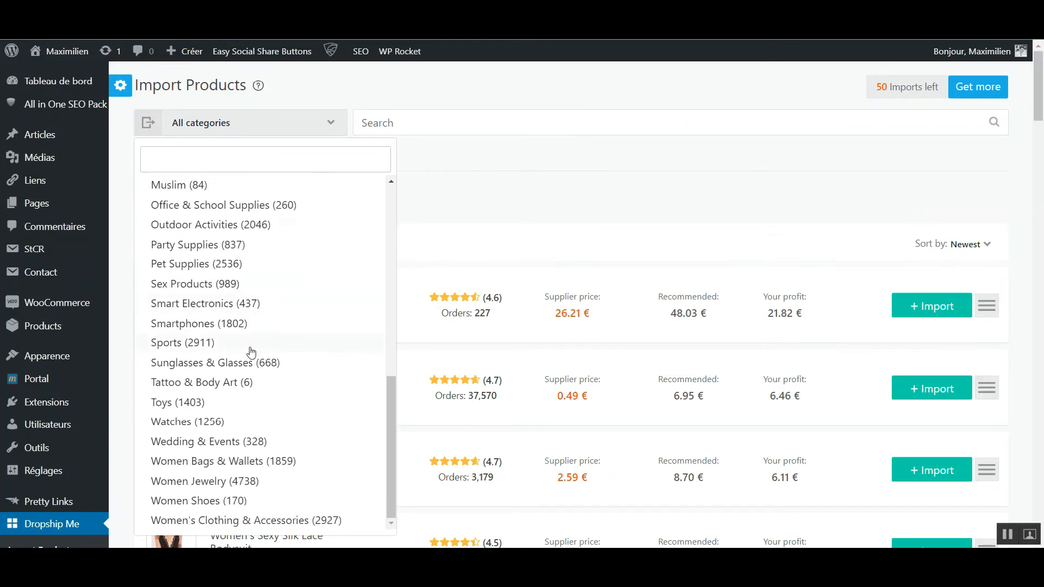
pyautogui.scroll(6, 251, 351)
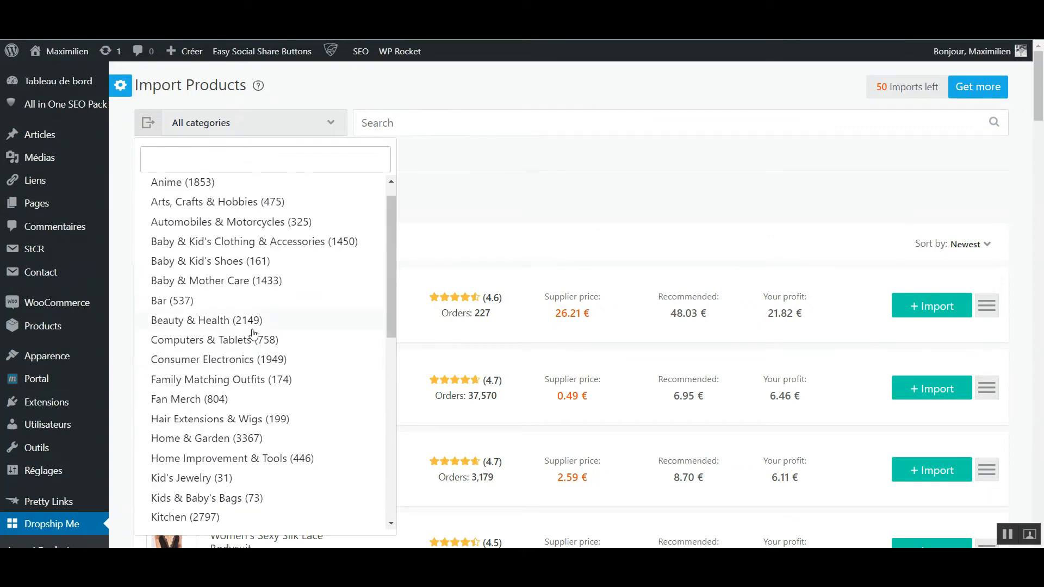
pyautogui.click(223, 340)
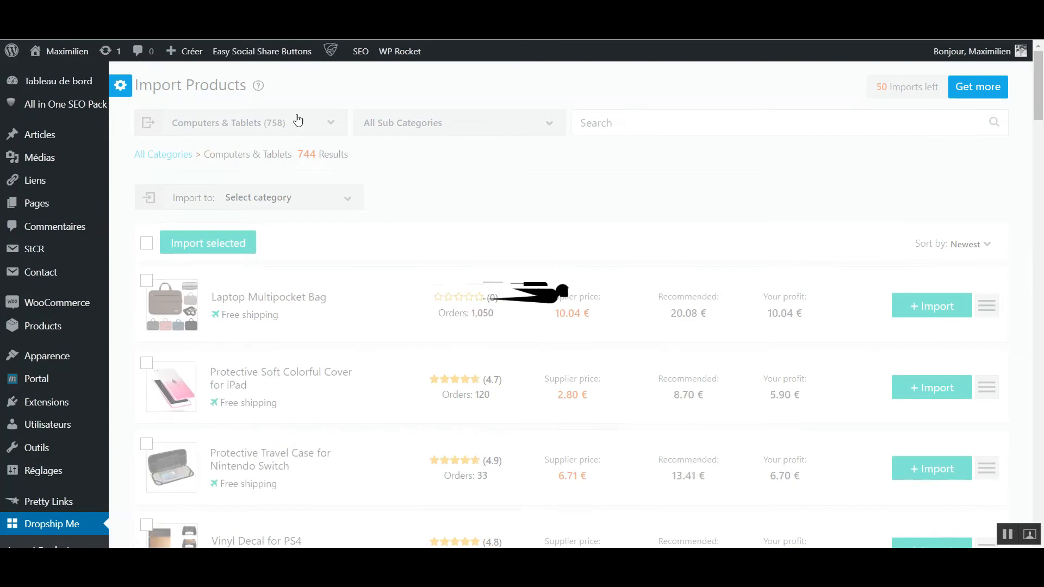
# Narrow the Computers & Tablets products to the Mouse & Keyboards subcategory and check the number of results
pyautogui.click(480, 122)
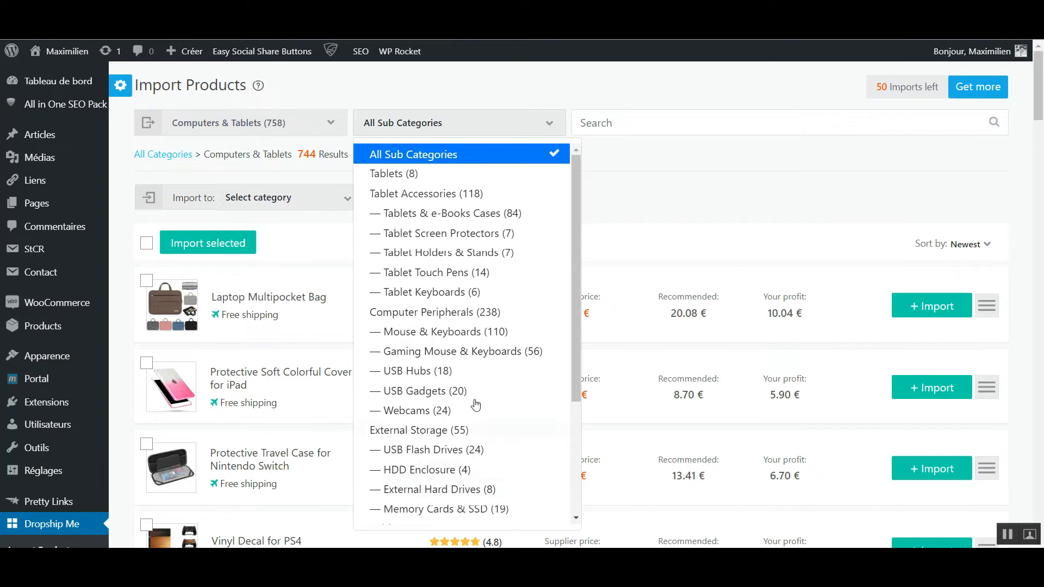
pyautogui.click(476, 333)
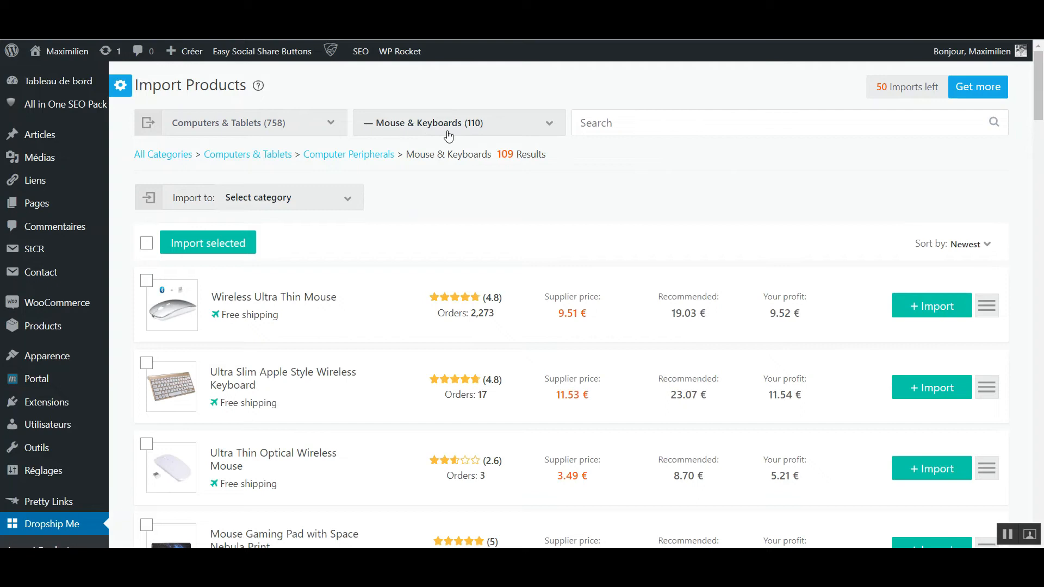
pyautogui.moveTo(547, 152); pyautogui.dragTo(498, 173)
pyautogui.click(617, 180)
# Sort the Mouse & Keyboards products by order count and look over the best-selling items
pyautogui.click(989, 244)
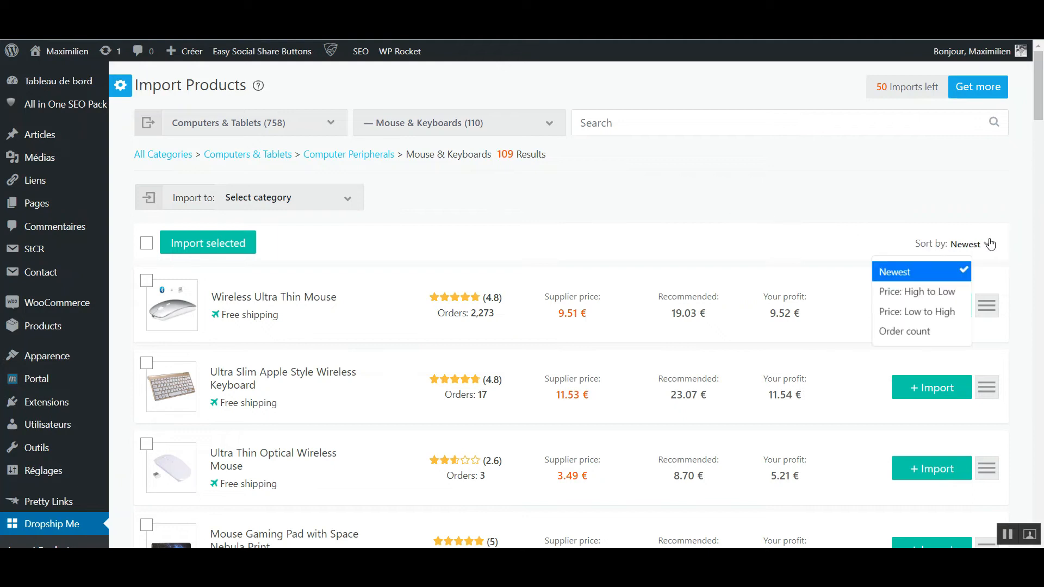
pyautogui.click(915, 333)
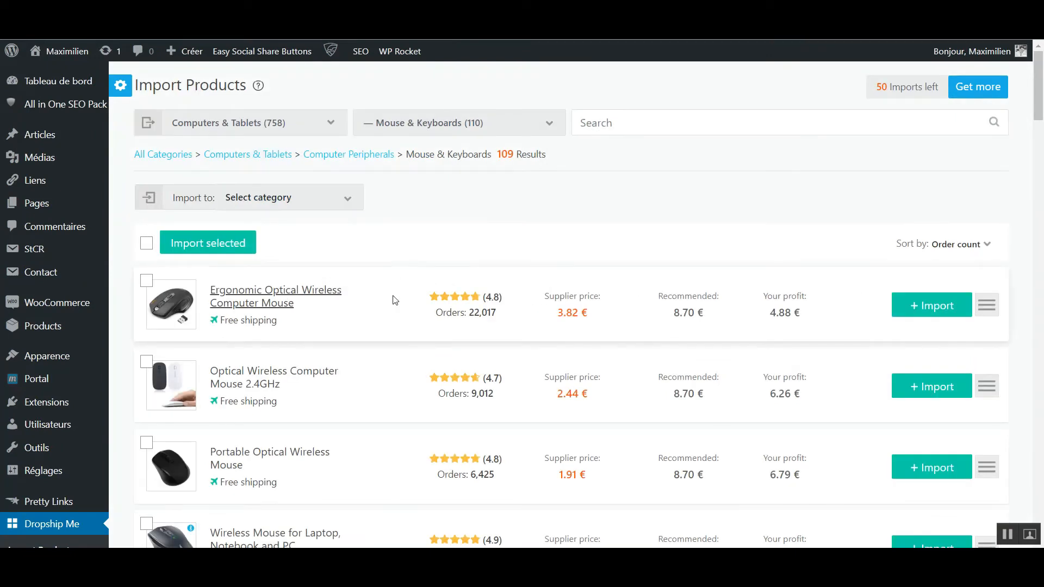
pyautogui.scroll(-10, 466, 334)
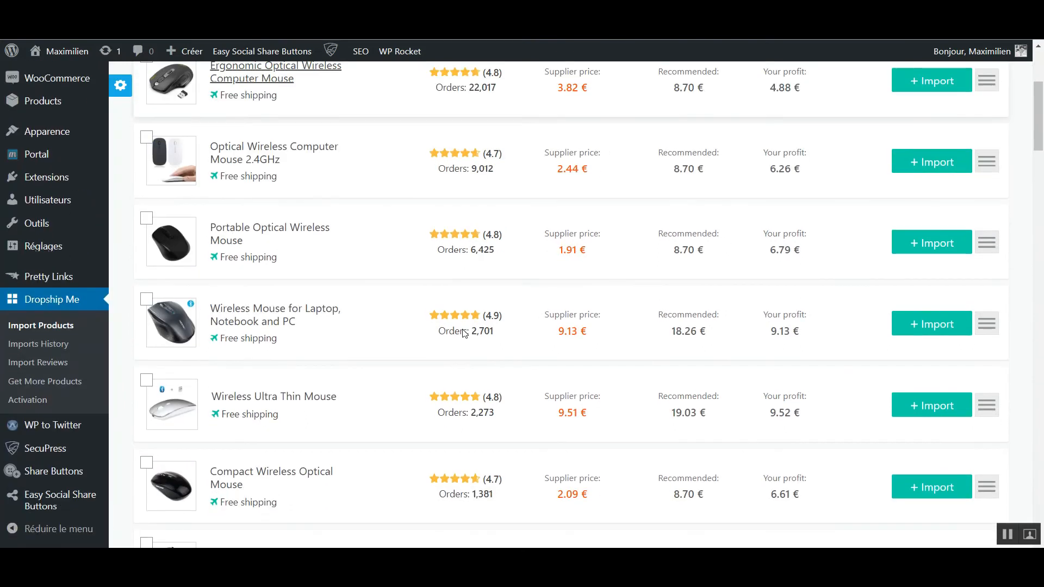
pyautogui.scroll(8, 496, 369)
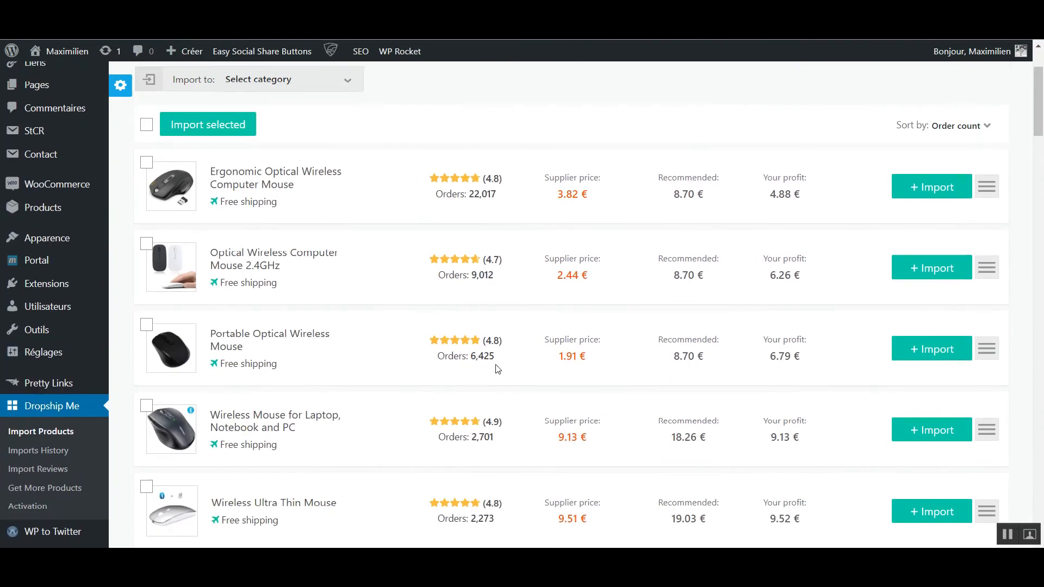
# Compare the order counts and star ratings of the top-selling wireless mice
pyautogui.moveTo(497, 200); pyautogui.dragTo(464, 201)
pyautogui.click(496, 204)
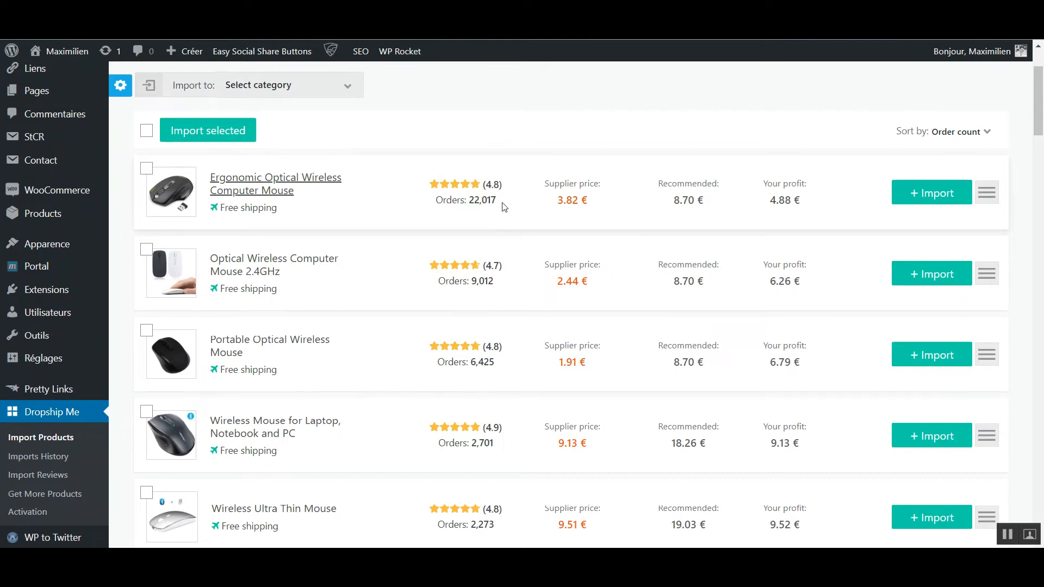
pyautogui.doubleClick(503, 283)
pyautogui.click(500, 284)
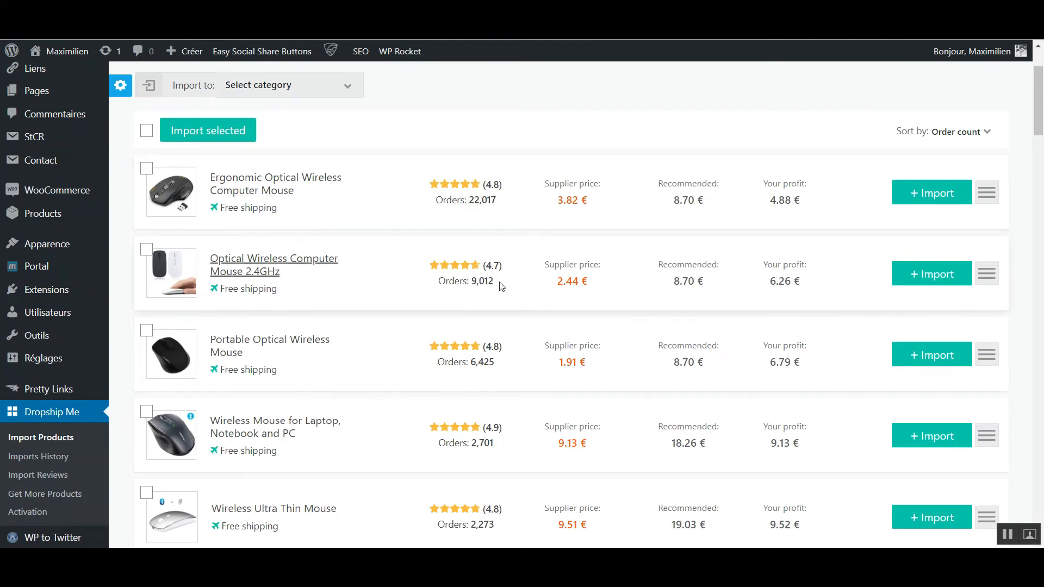
pyautogui.scroll(-2, 523, 288)
pyautogui.scroll(-1, 459, 273)
pyautogui.scroll(3, 464, 287)
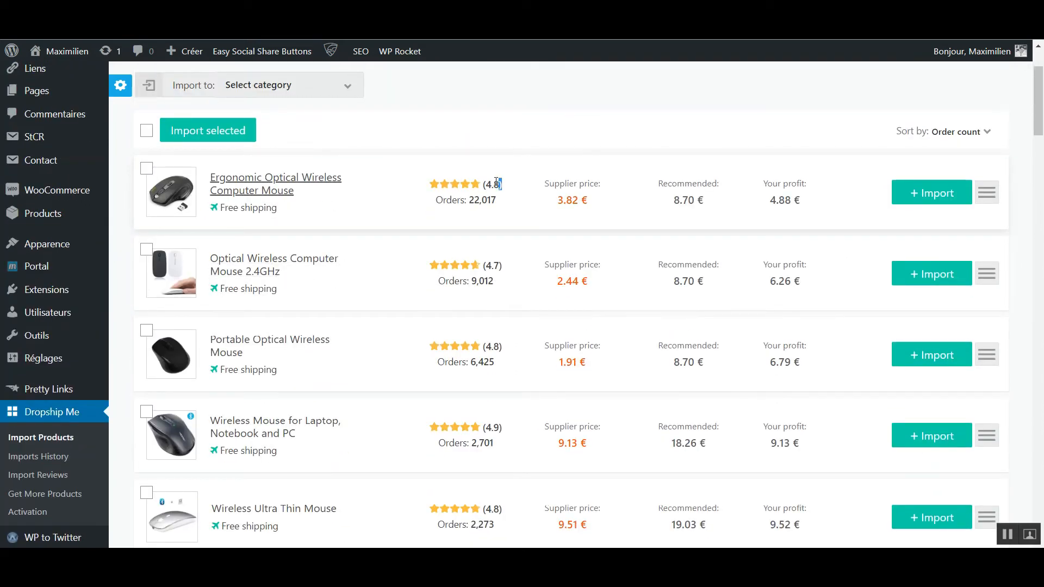
pyautogui.click(506, 272)
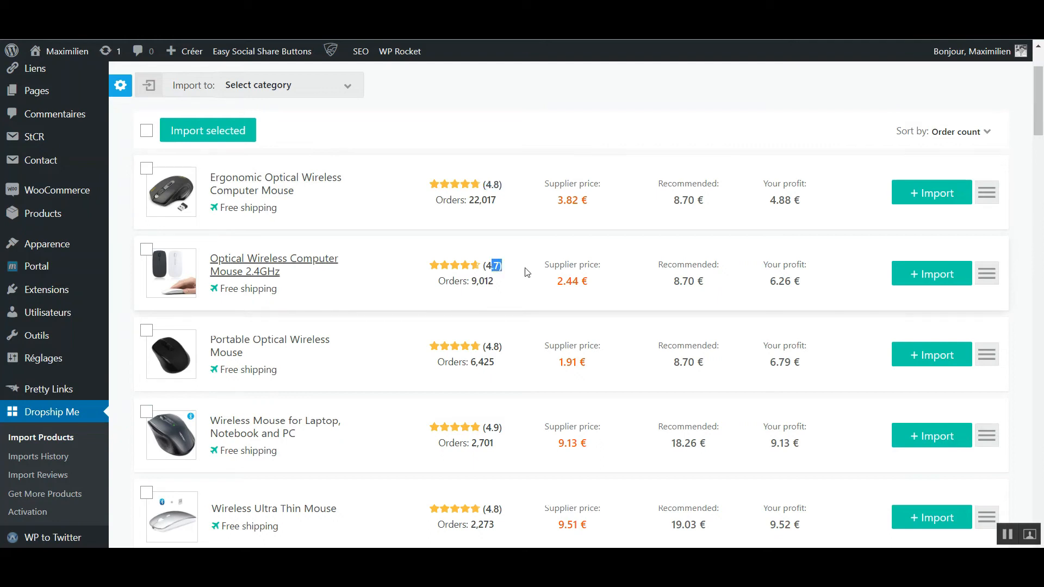
# Compare the supplier and recommended prices of the listed mice, then browse the rest of the product list
pyautogui.moveTo(597, 363); pyautogui.dragTo(535, 365)
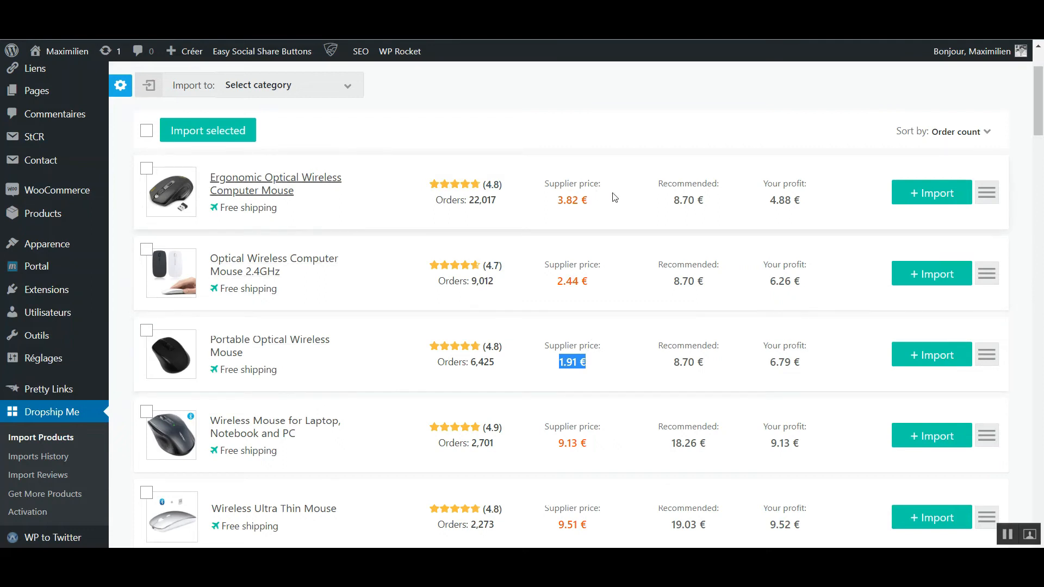
pyautogui.moveTo(720, 205); pyautogui.dragTo(655, 204)
pyautogui.scroll(-2, 603, 232)
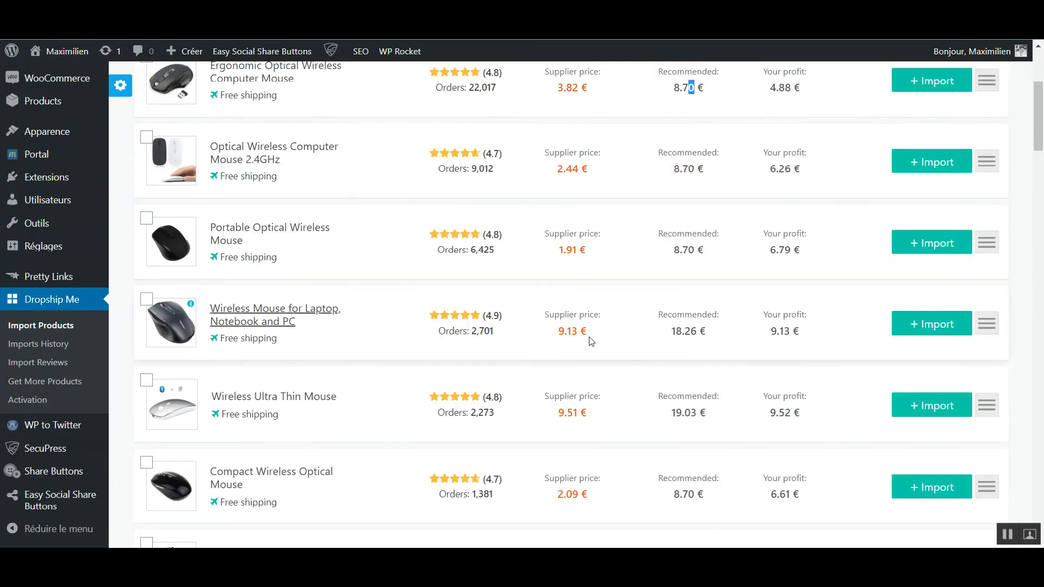
pyautogui.moveTo(591, 340); pyautogui.dragTo(567, 315)
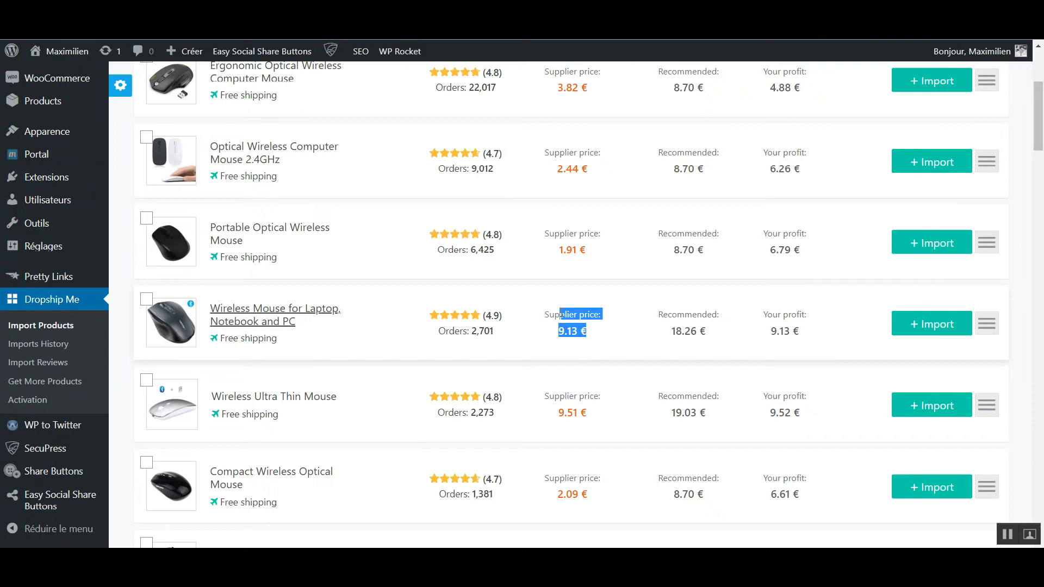
pyautogui.click(727, 334)
pyautogui.scroll(-7, 715, 342)
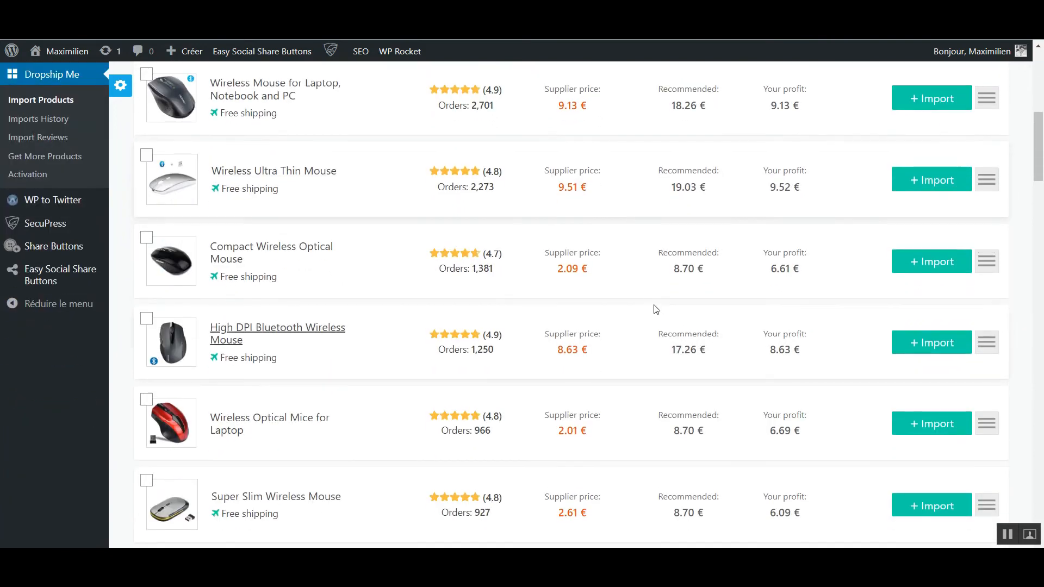
pyautogui.scroll(-6, 653, 309)
pyautogui.scroll(3, 621, 308)
pyautogui.scroll(10, 623, 310)
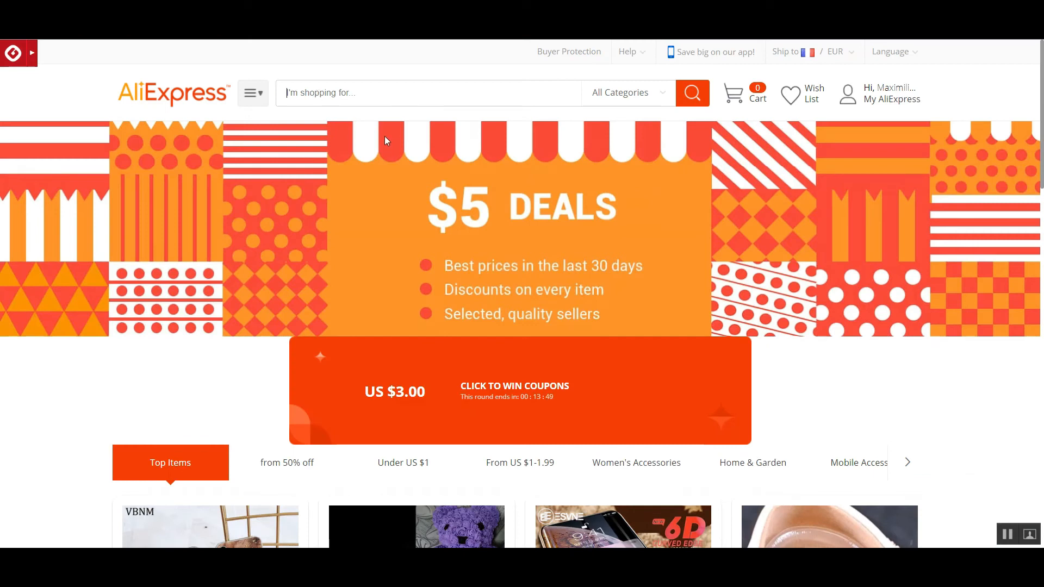
# Switch to AliExpress, search for "mouse gamer" and look over the search results
pyautogui.write('mouse')
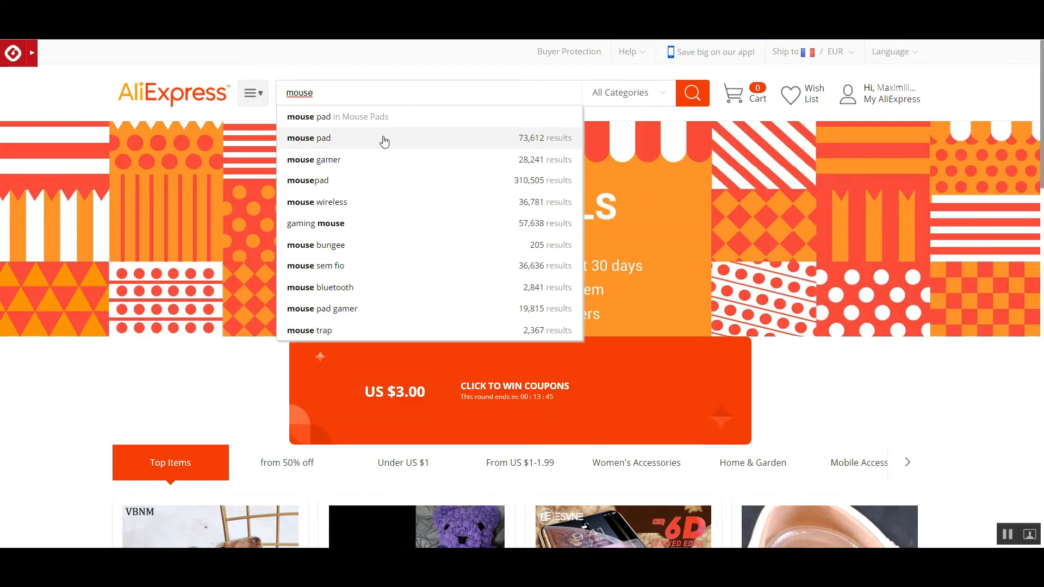
pyautogui.click(331, 162)
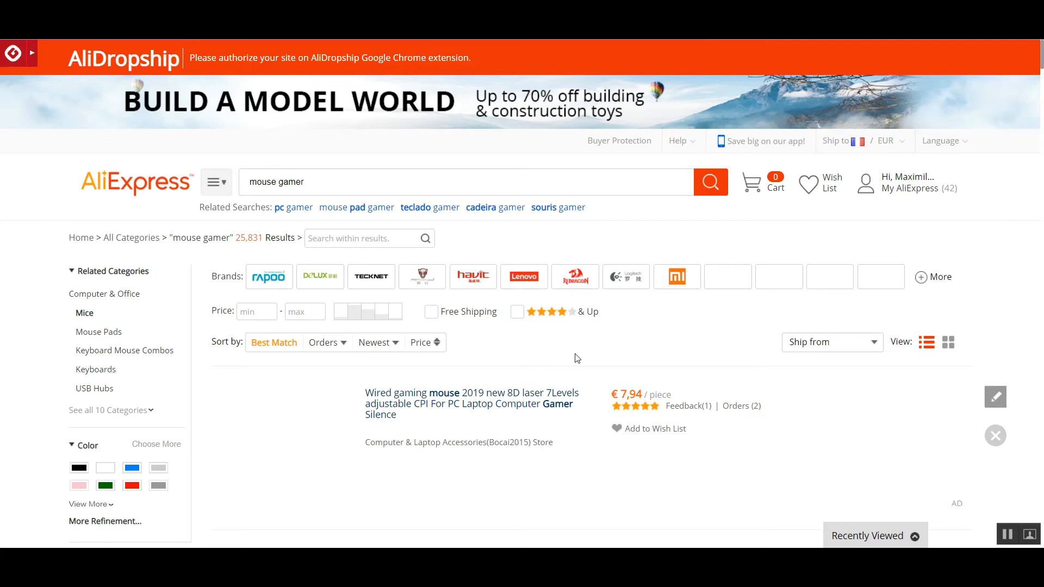
pyautogui.scroll(-2, 573, 356)
pyautogui.scroll(2, 571, 357)
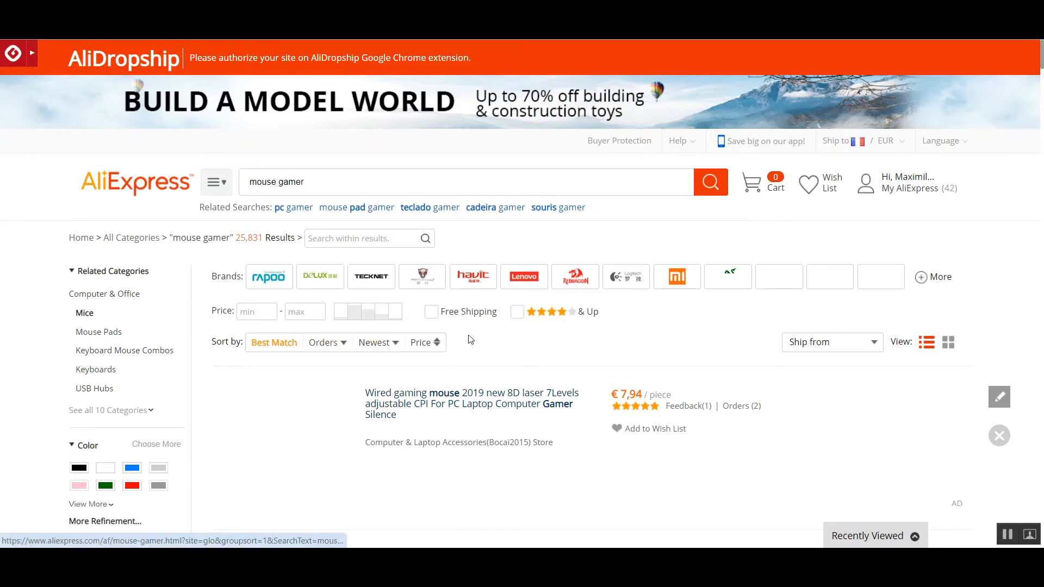
# Sort the AliExpress results by orders and review the prices and order counts of the first listings
pyautogui.scroll(-2, 481, 351)
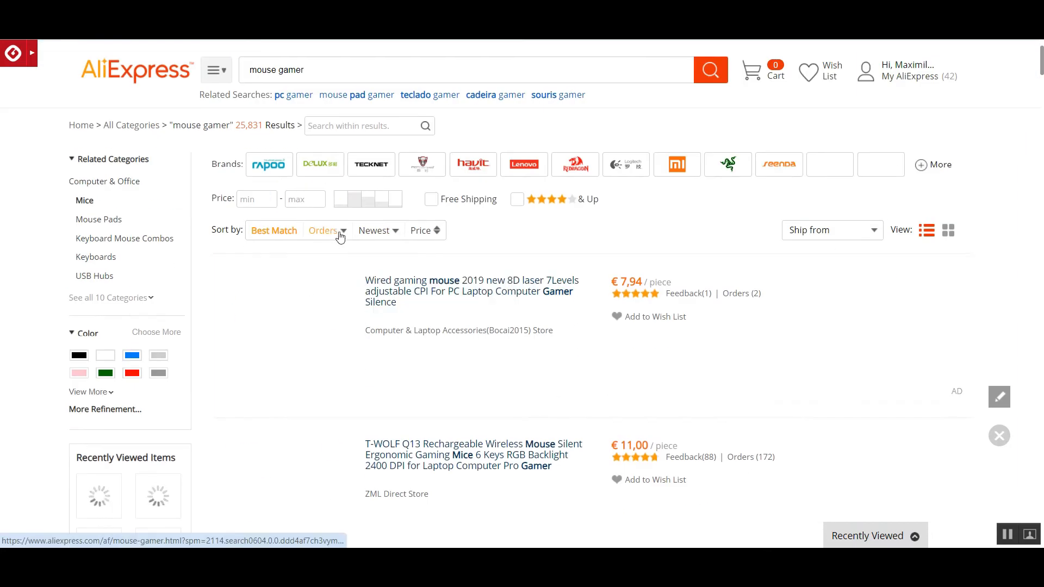
pyautogui.click(339, 234)
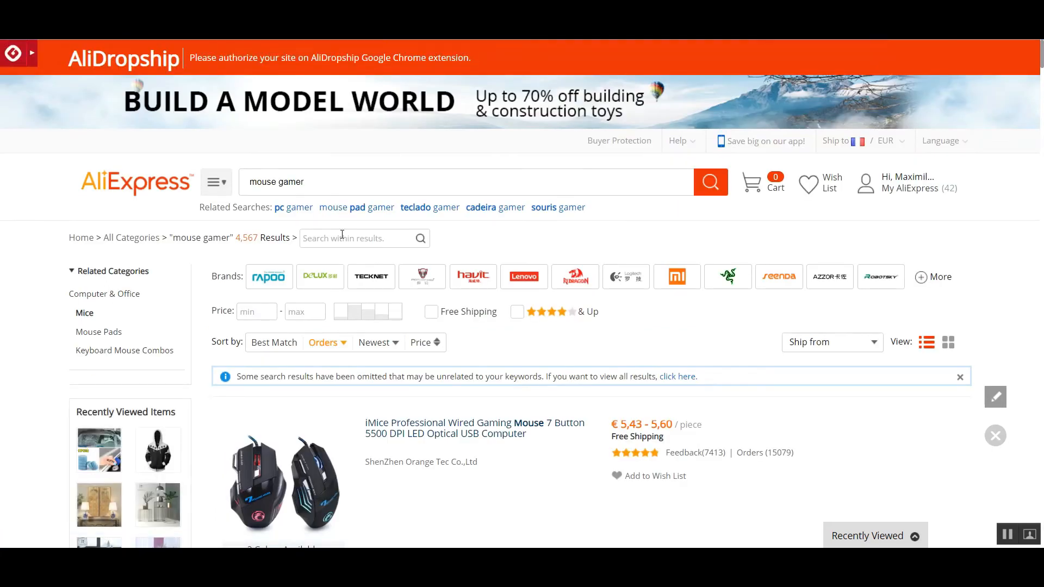
pyautogui.scroll(-2, 133, 253)
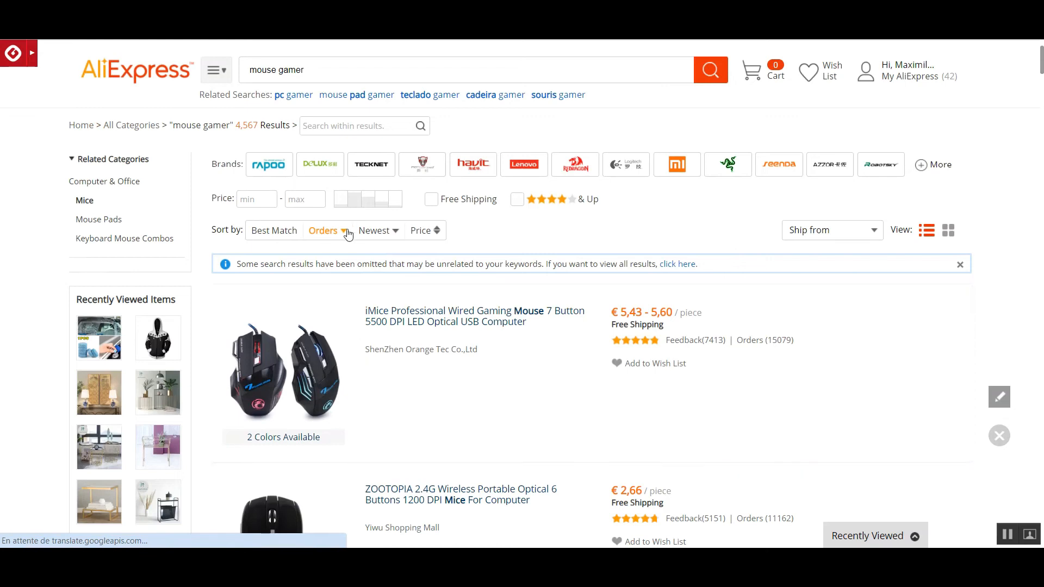
pyautogui.scroll(-4, 625, 287)
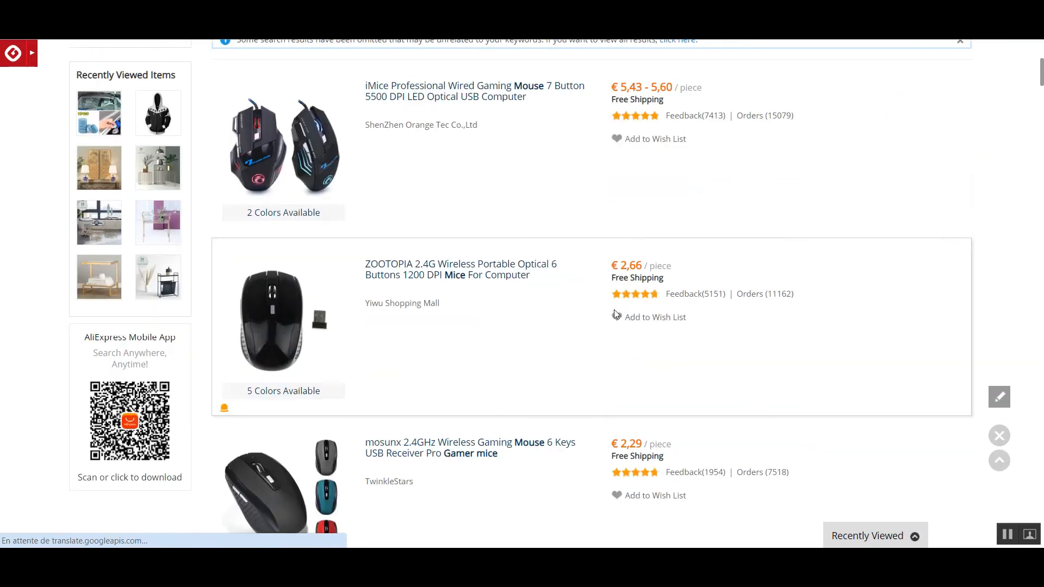
pyautogui.scroll(2, 614, 309)
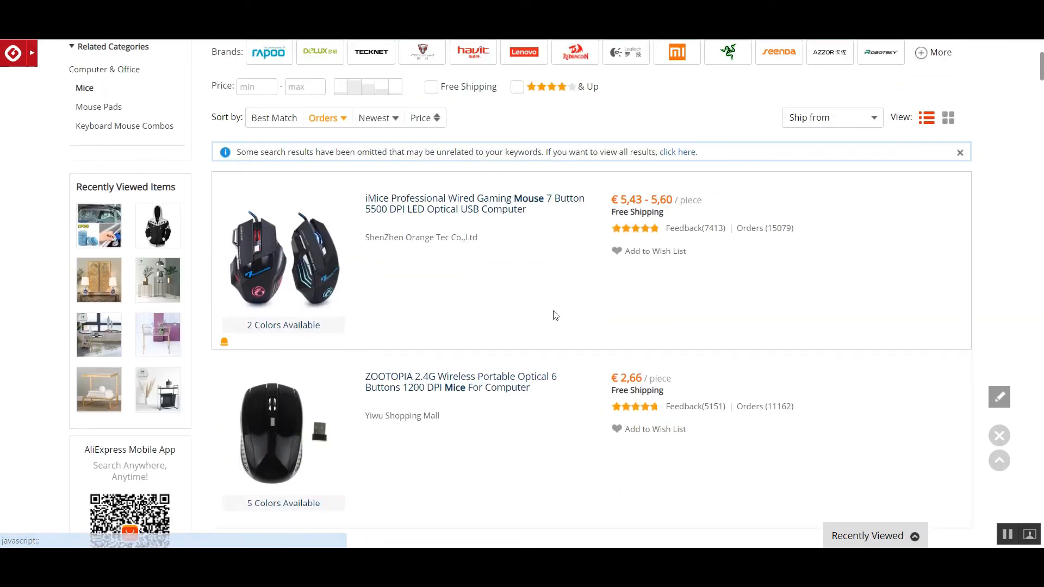
# Open the iMice Professional Wired Gaming Mouse listing and examine its item specifics, packaging details and product description
pyautogui.click(511, 212)
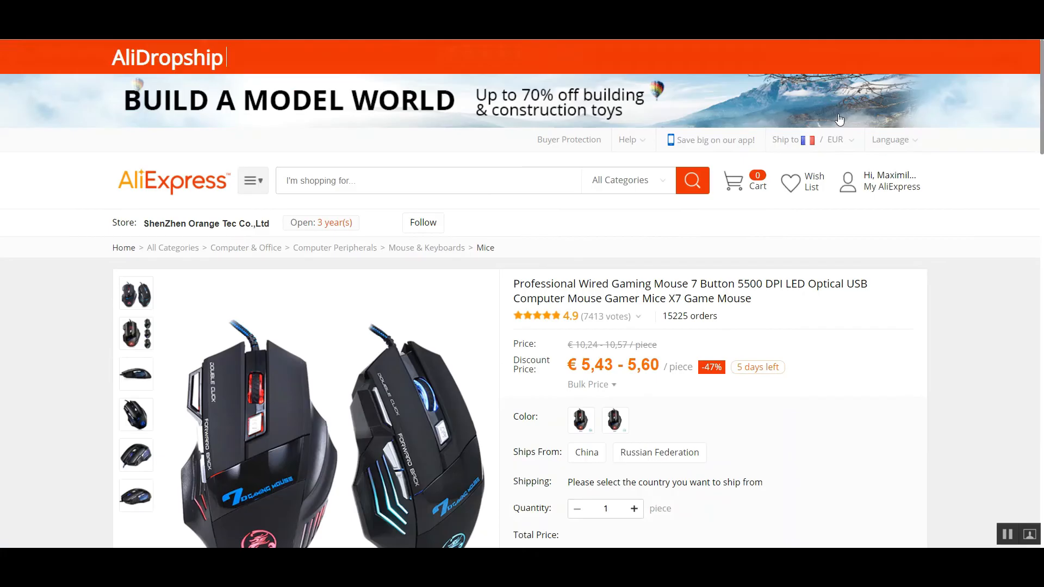
pyautogui.scroll(2, 686, 393)
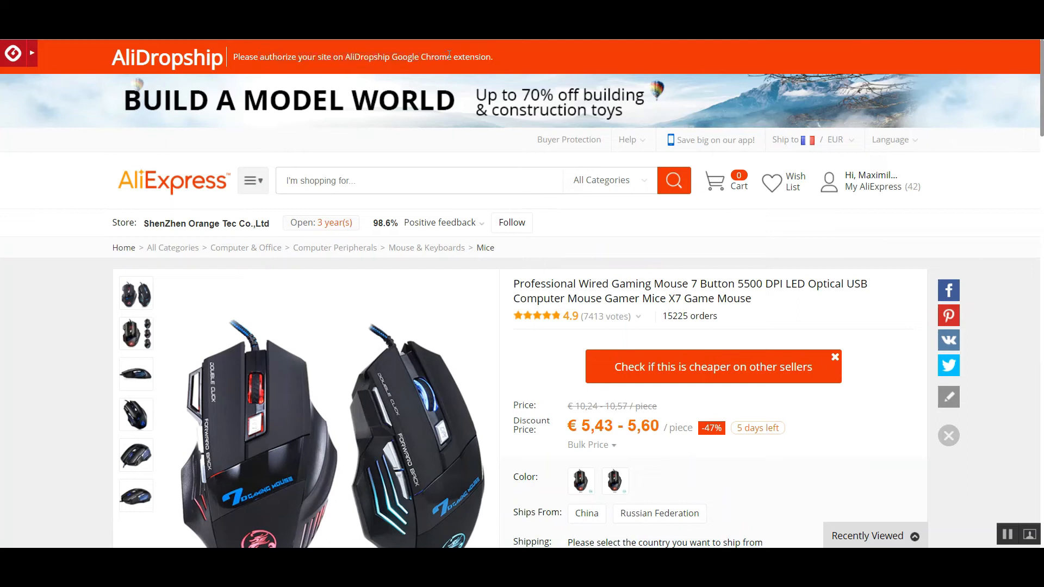
pyautogui.scroll(-9, 711, 256)
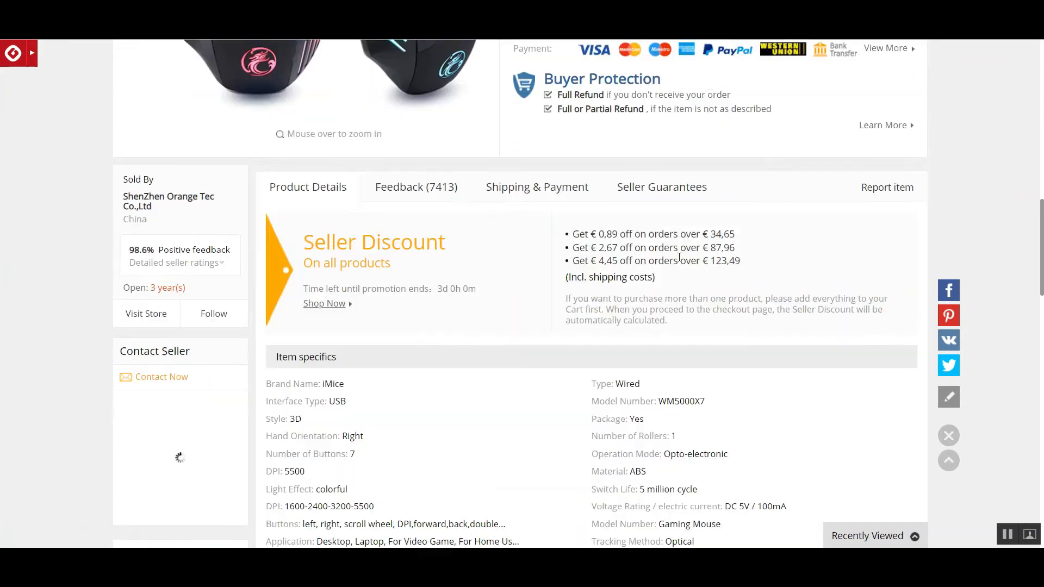
pyautogui.scroll(-15, 679, 257)
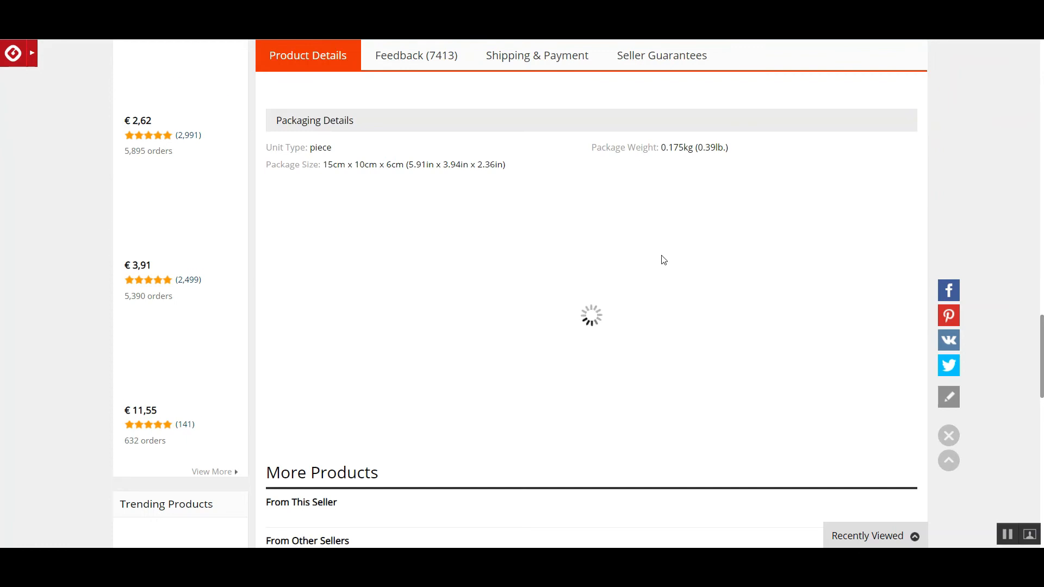
pyautogui.scroll(6, 658, 261)
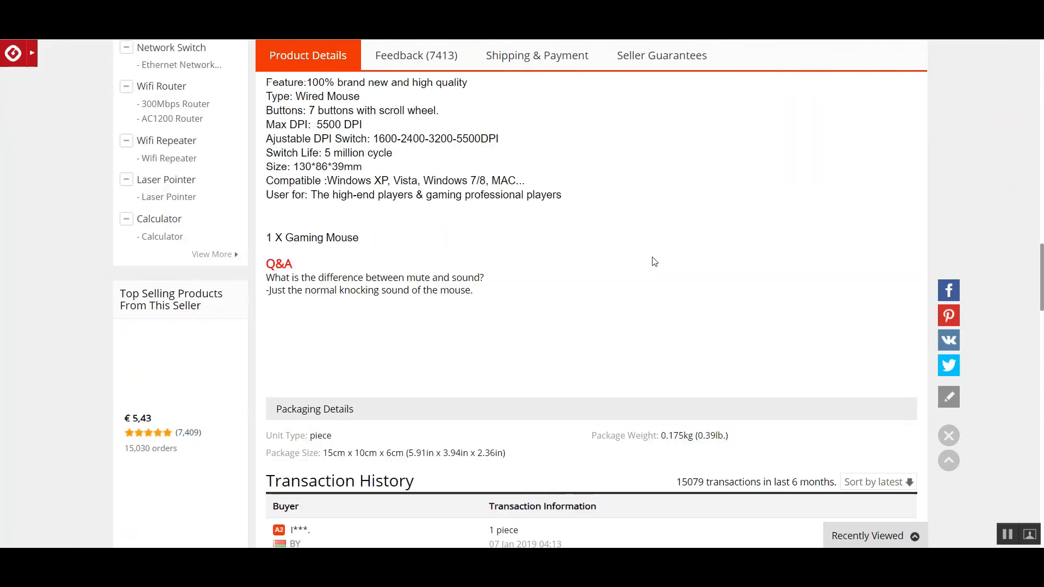
pyautogui.scroll(5, 655, 262)
pyautogui.scroll(-4, 422, 319)
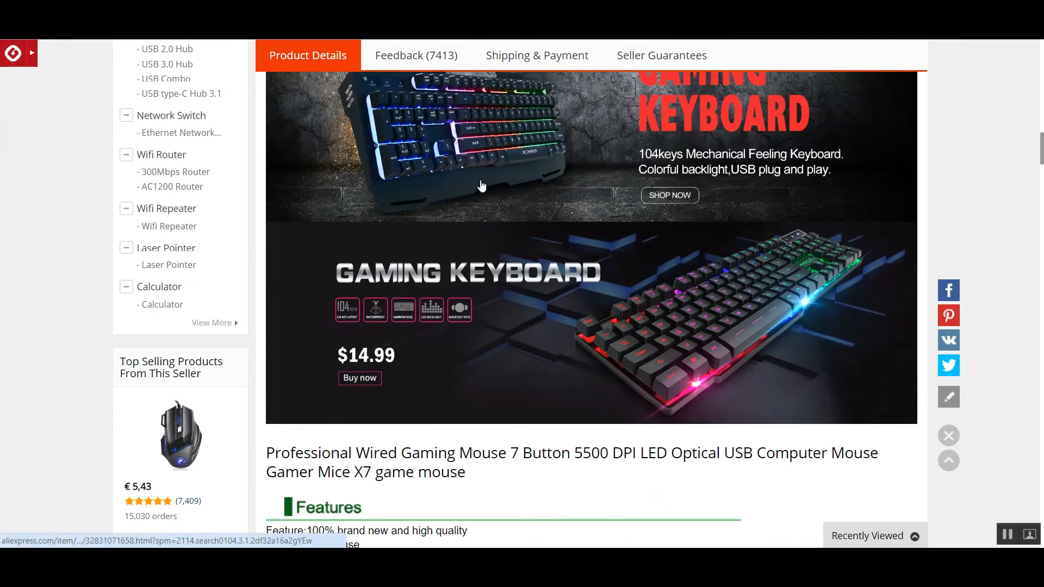
pyautogui.scroll(-4, 548, 140)
pyautogui.scroll(-6, 349, 206)
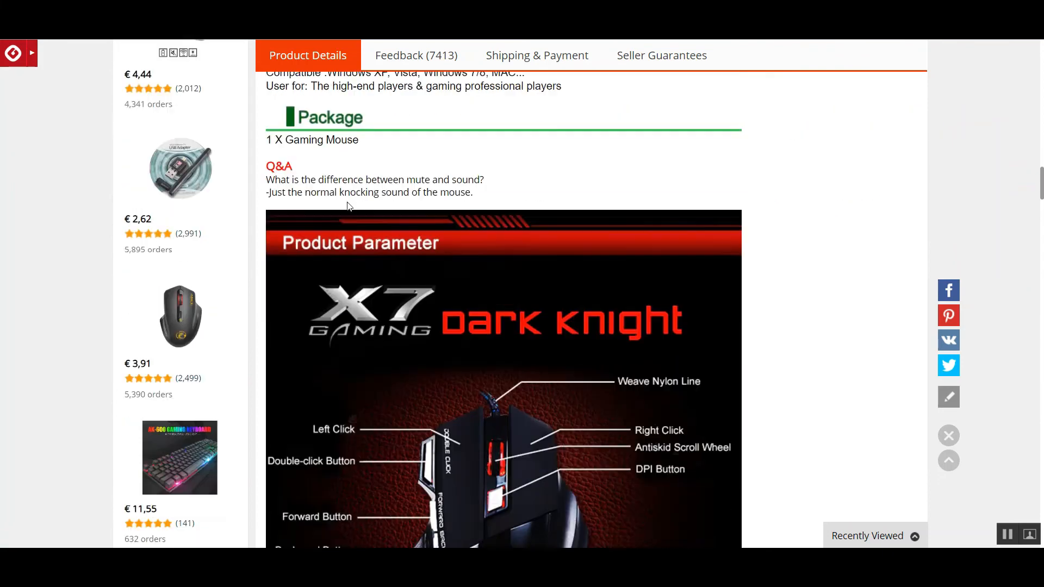
# Look through the rest of the iMice mouse listing's description, including its product images, shipping times and warranty terms, and return to its price details
pyautogui.scroll(-10, 348, 205)
pyautogui.scroll(-10, 347, 202)
pyautogui.scroll(3, 348, 205)
pyautogui.scroll(-7, 354, 207)
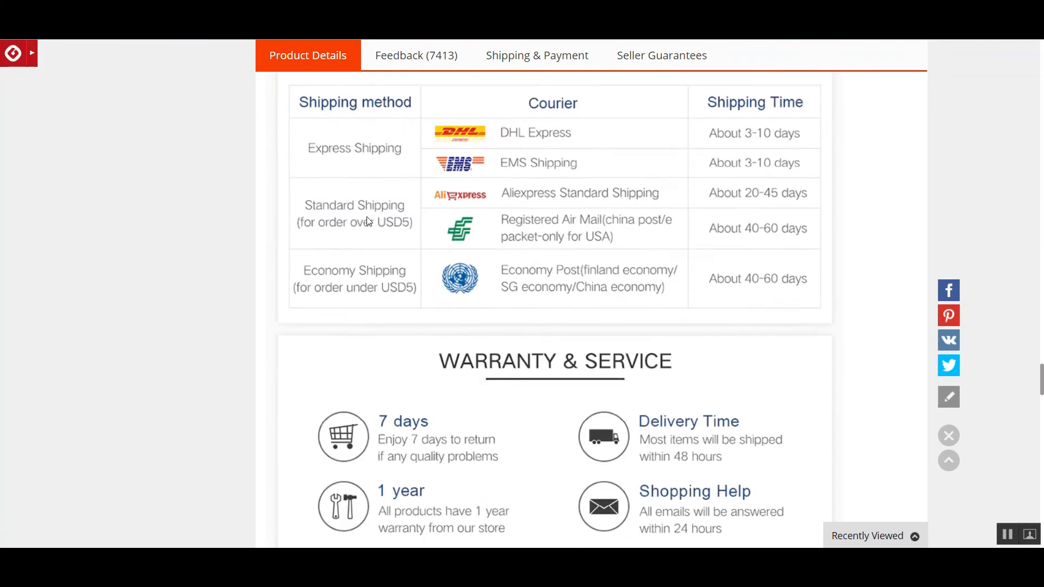
pyautogui.scroll(-6, 367, 221)
pyautogui.scroll(12, 394, 235)
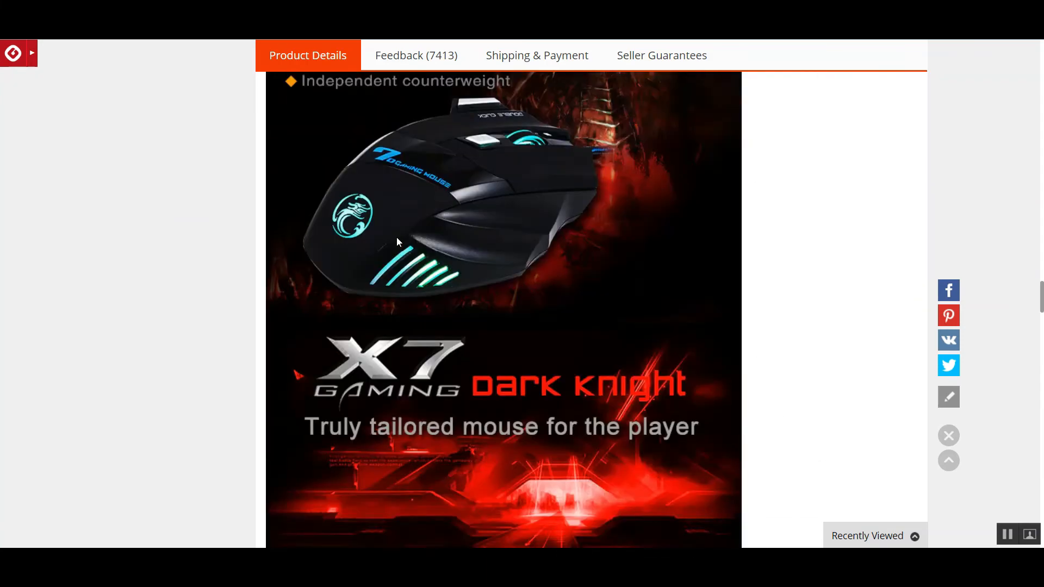
pyautogui.scroll(15, 397, 238)
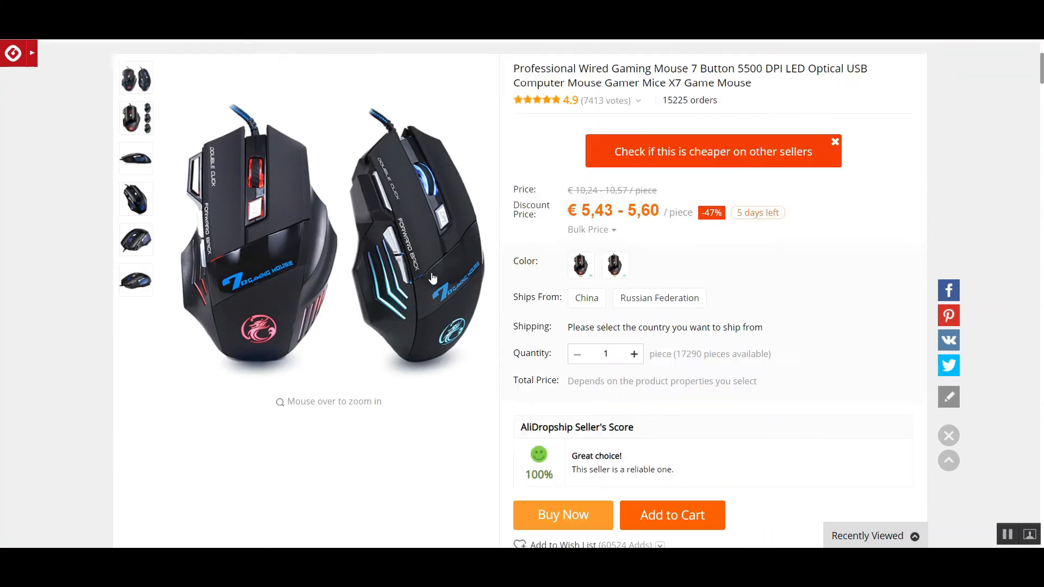
pyautogui.scroll(4, 432, 278)
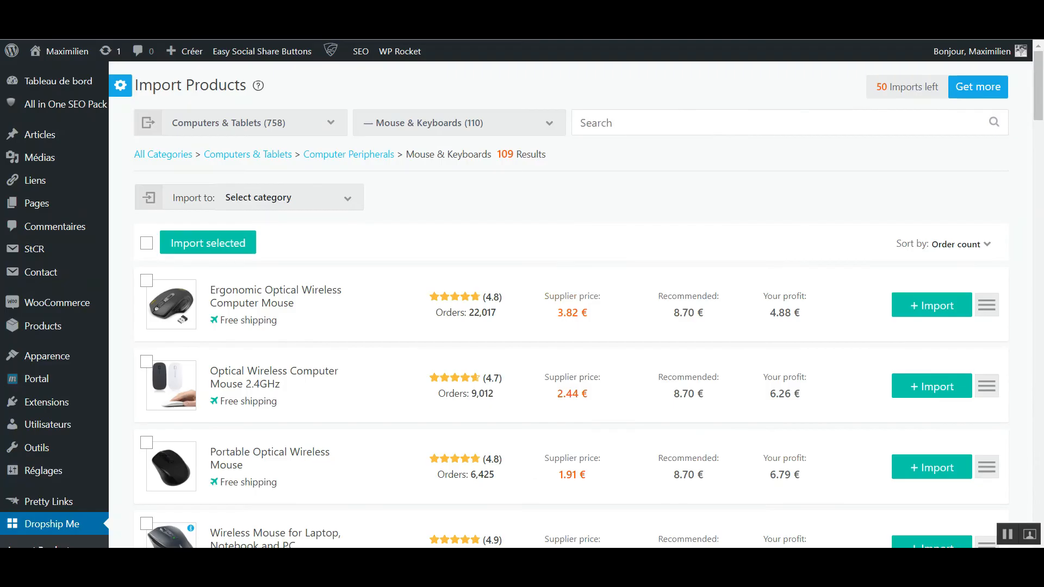
# Switch back to the DropshipMe product list in WordPress and browse the Mouse & Keyboards products sorted by order count
pyautogui.scroll(-2, 181, 169)
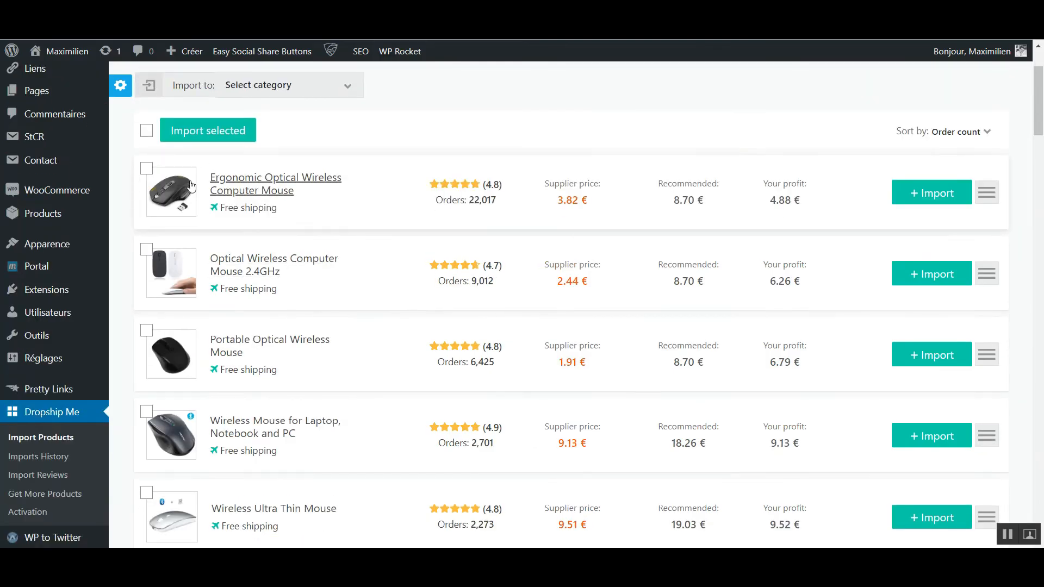
pyautogui.scroll(-3, 252, 429)
pyautogui.scroll(-1, 252, 433)
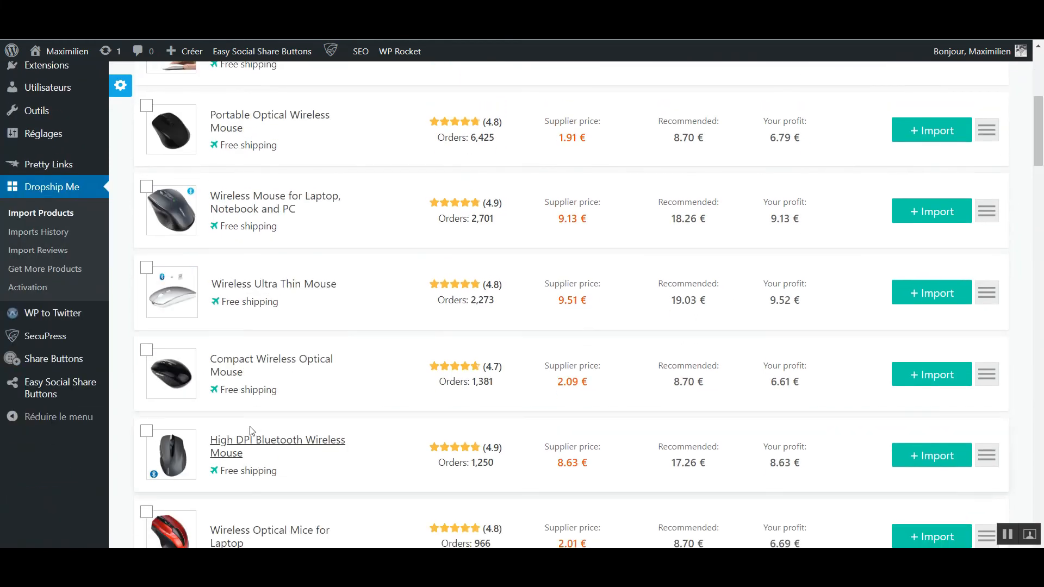
pyautogui.scroll(-10, 245, 419)
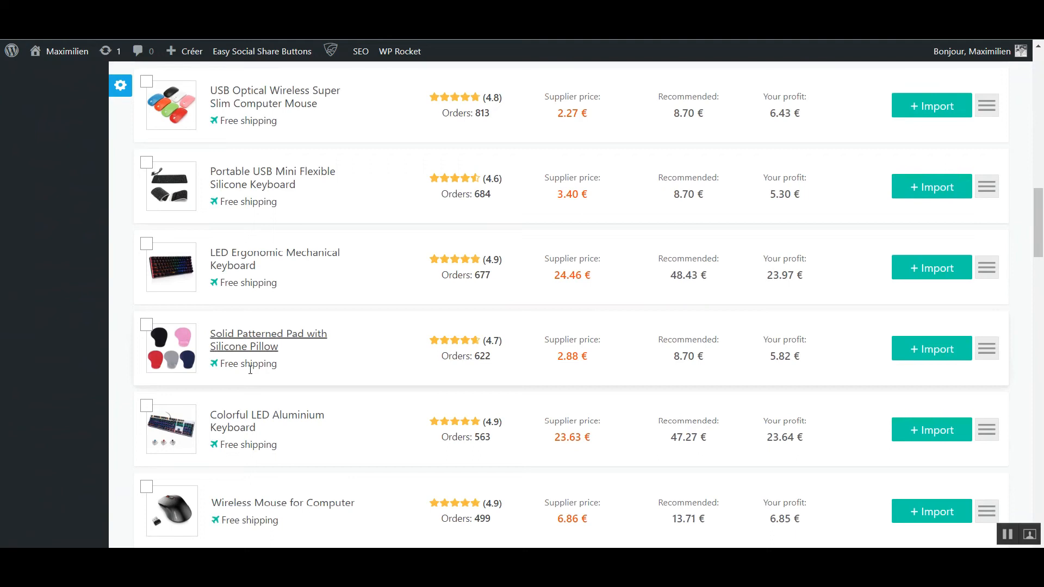
pyautogui.scroll(-8, 250, 370)
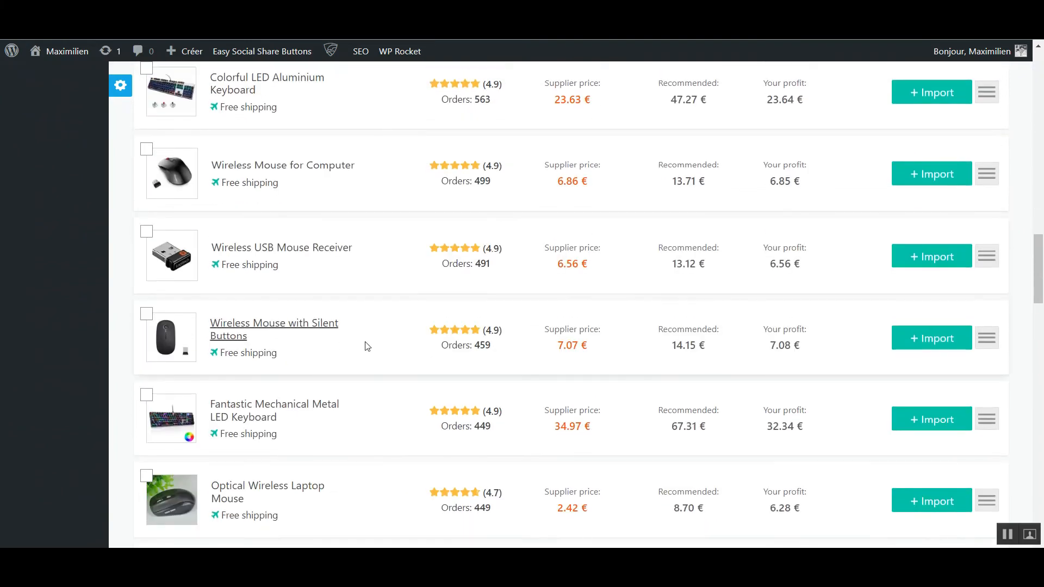
pyautogui.scroll(13, 381, 359)
pyautogui.scroll(10, 374, 349)
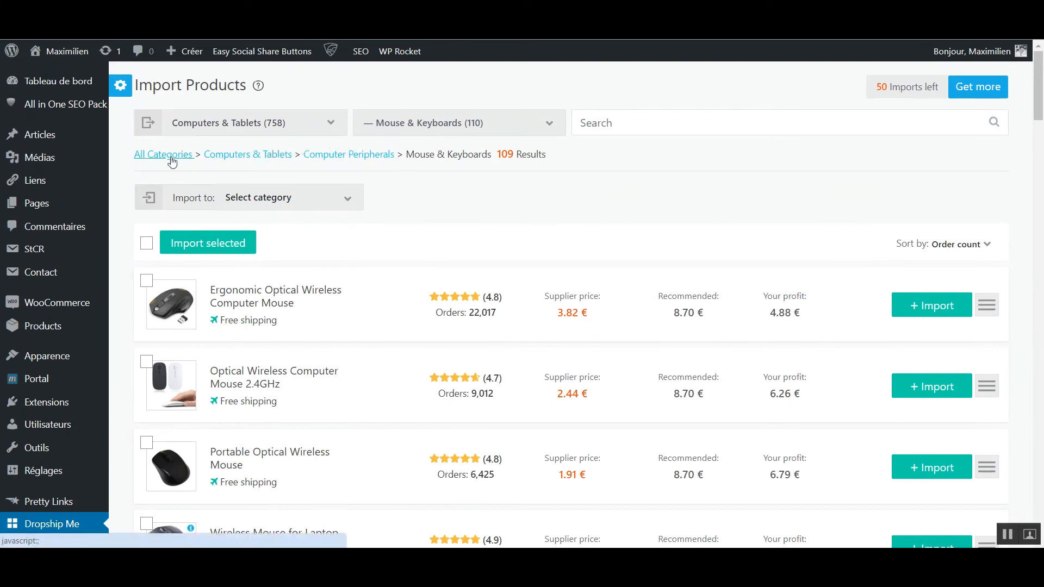
# Look through the available subcategories and main categories, and reset the product filter to all categories
pyautogui.click(421, 128)
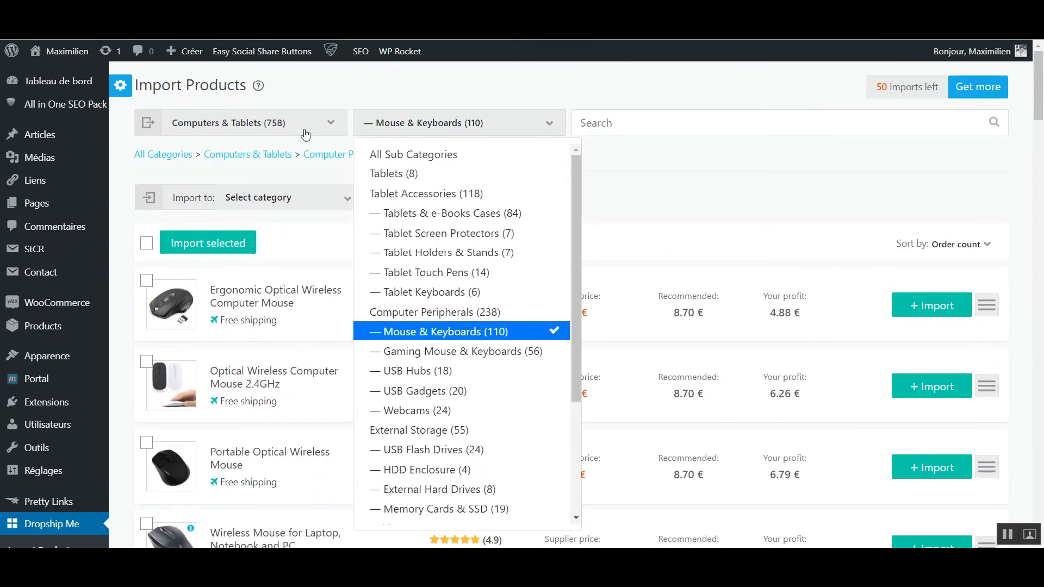
pyautogui.click(305, 133)
pyautogui.scroll(-2, 314, 344)
pyautogui.scroll(-4, 314, 344)
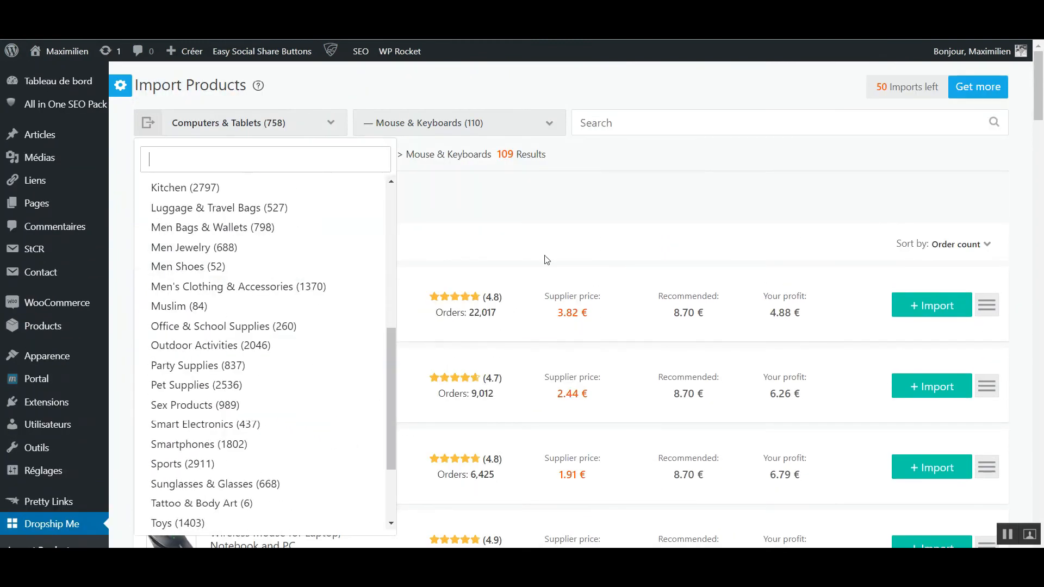
pyautogui.click(542, 188)
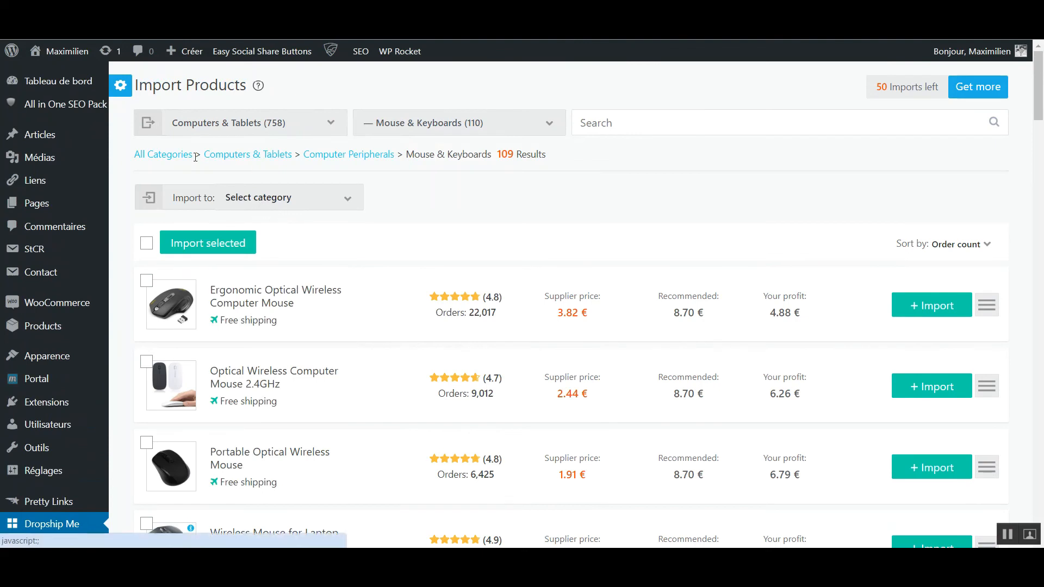
pyautogui.click(170, 157)
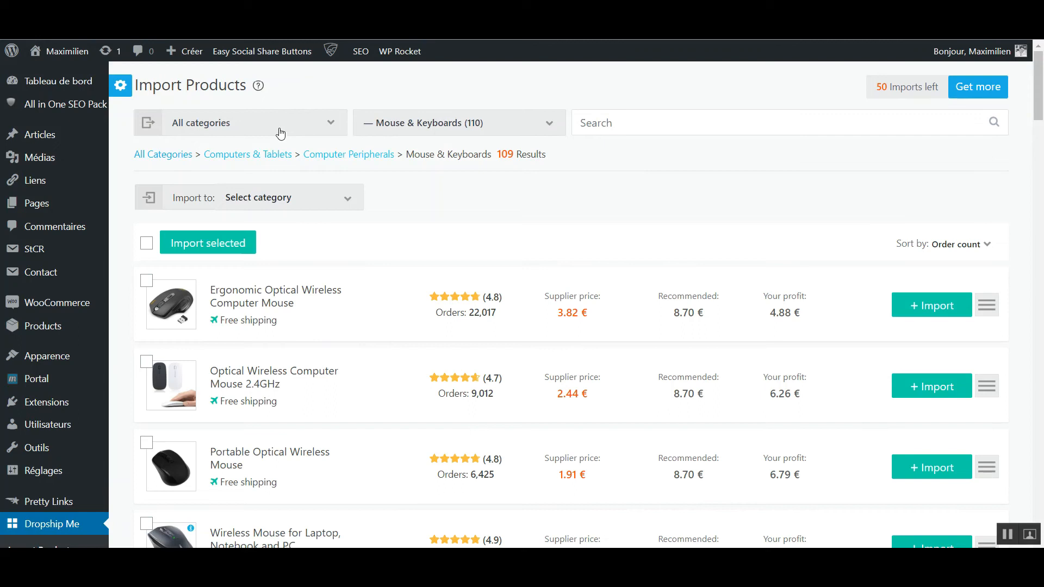
pyautogui.click(175, 156)
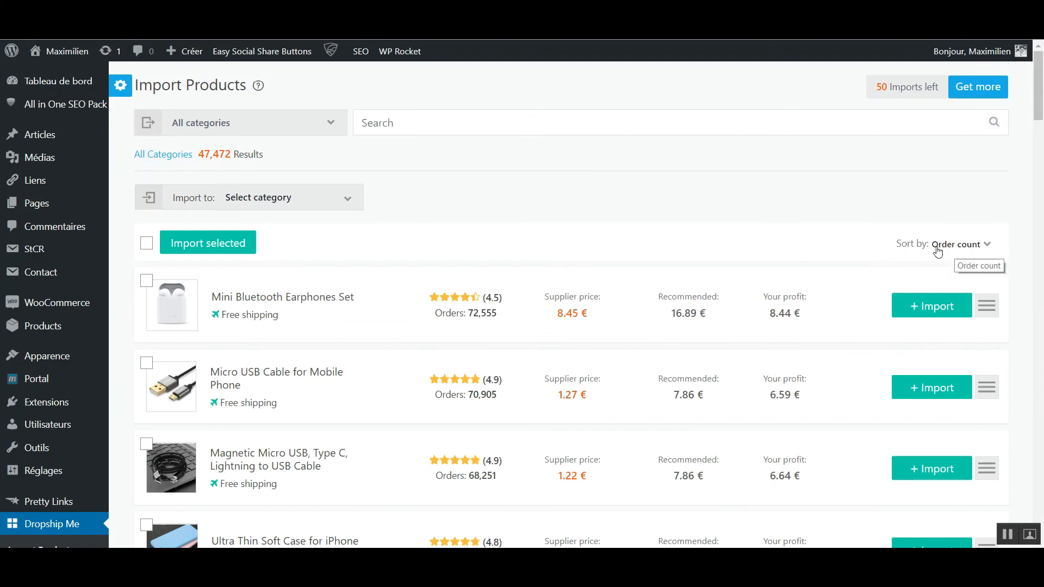
# Review the most-ordered products across all categories and examine the order count of the Bandage Knee Support
pyautogui.scroll(-4, 809, 263)
pyautogui.scroll(2, 727, 266)
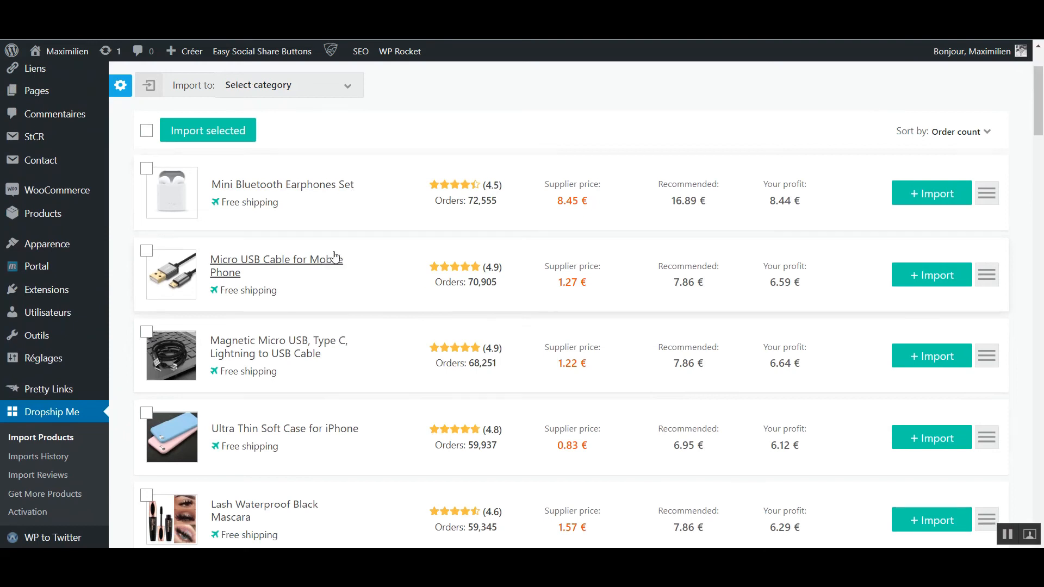
pyautogui.scroll(-4, 368, 272)
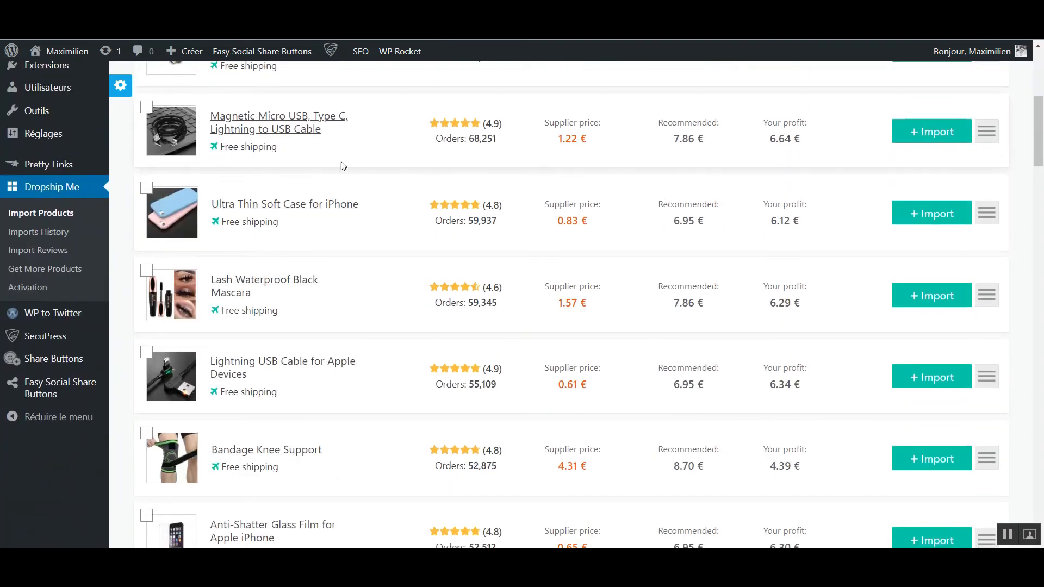
pyautogui.scroll(-4, 321, 196)
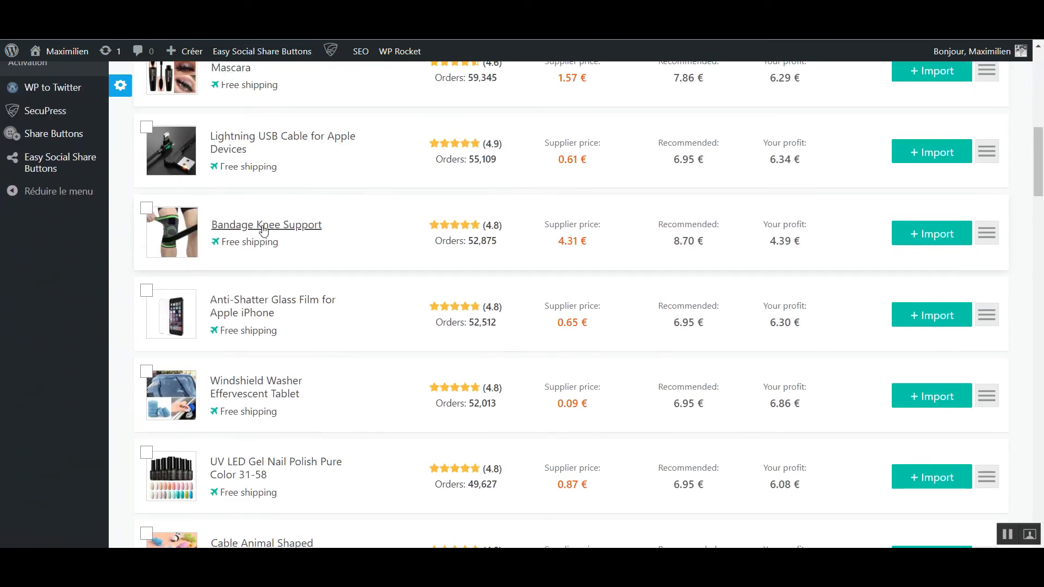
pyautogui.moveTo(500, 243); pyautogui.dragTo(472, 243)
# Compare the supplier price and recommended price of the Windshield Washer Effervescent Tablet
pyautogui.scroll(-2, 446, 243)
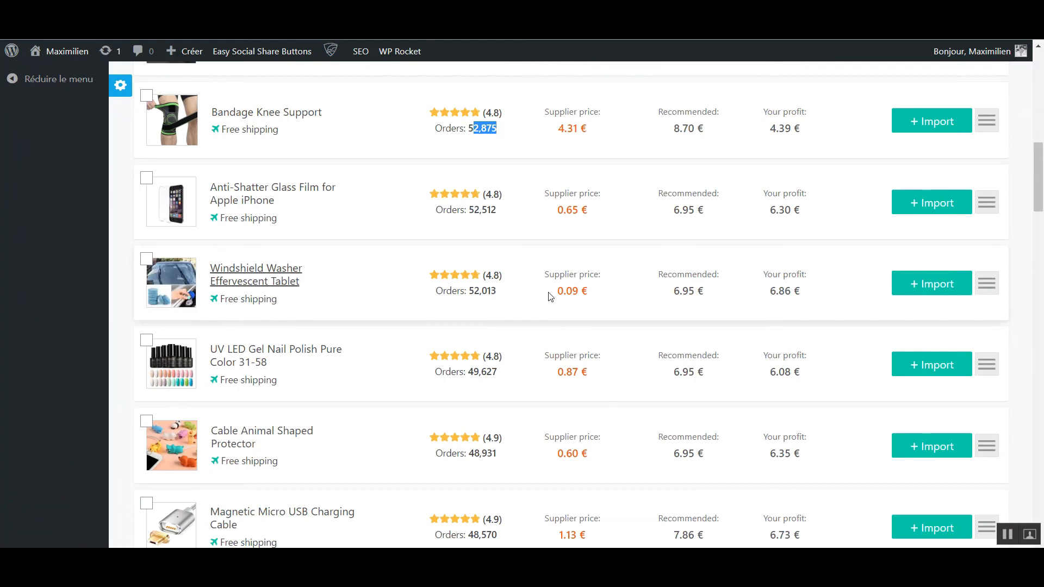
pyautogui.moveTo(588, 293); pyautogui.dragTo(555, 293)
pyautogui.click(576, 293)
pyautogui.moveTo(703, 291); pyautogui.dragTo(664, 293)
pyautogui.click(676, 290)
pyautogui.moveTo(716, 299); pyautogui.dragTo(647, 292)
pyautogui.click(735, 297)
# Browse the remaining best-selling products across all categories, checking their order counts, supplier prices and profits
pyautogui.scroll(-2, 623, 253)
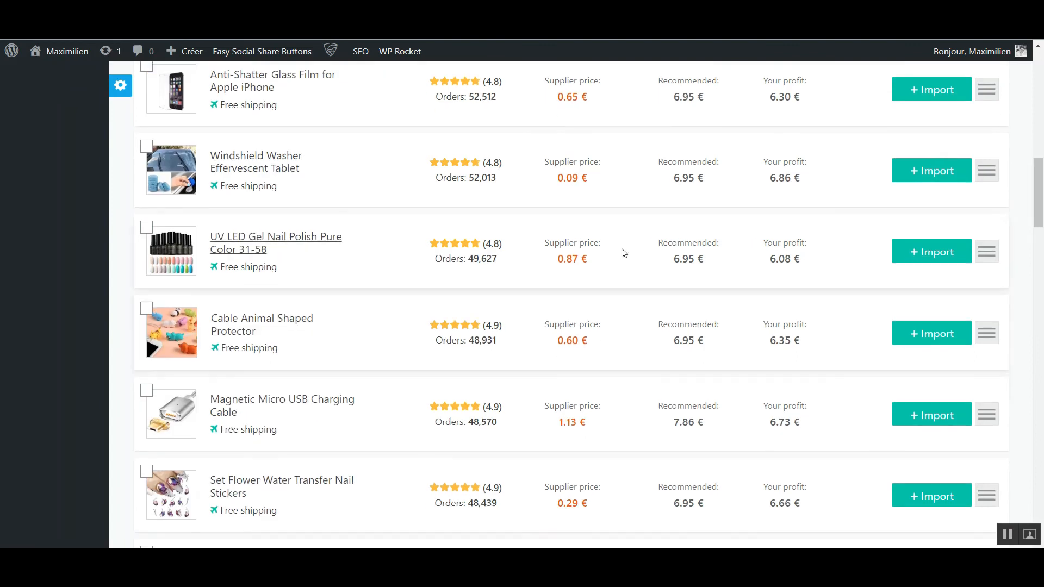
pyautogui.scroll(-2, 568, 289)
pyautogui.scroll(-2, 531, 285)
pyautogui.scroll(-4, 566, 402)
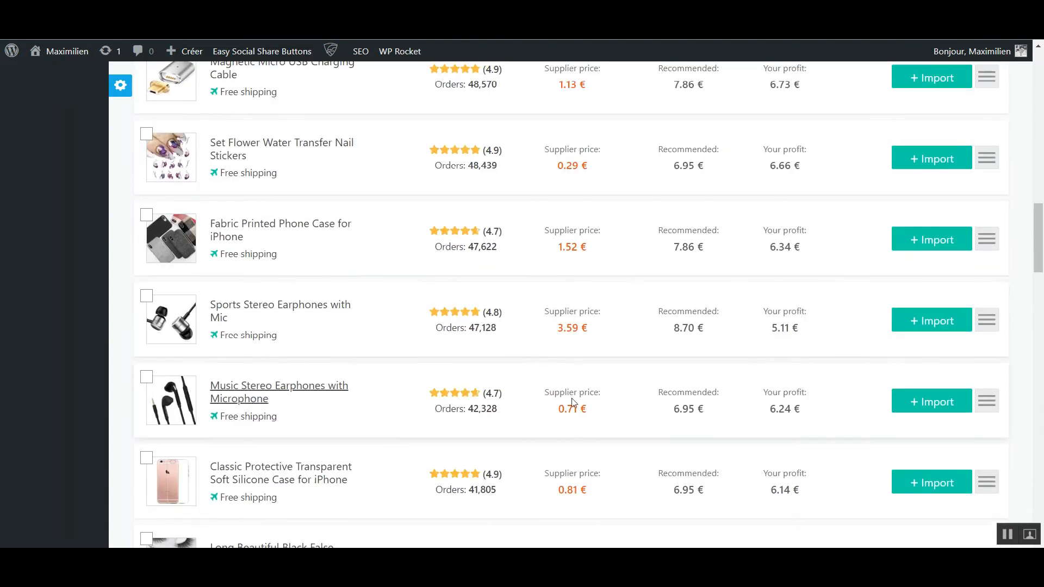
pyautogui.scroll(-6, 588, 342)
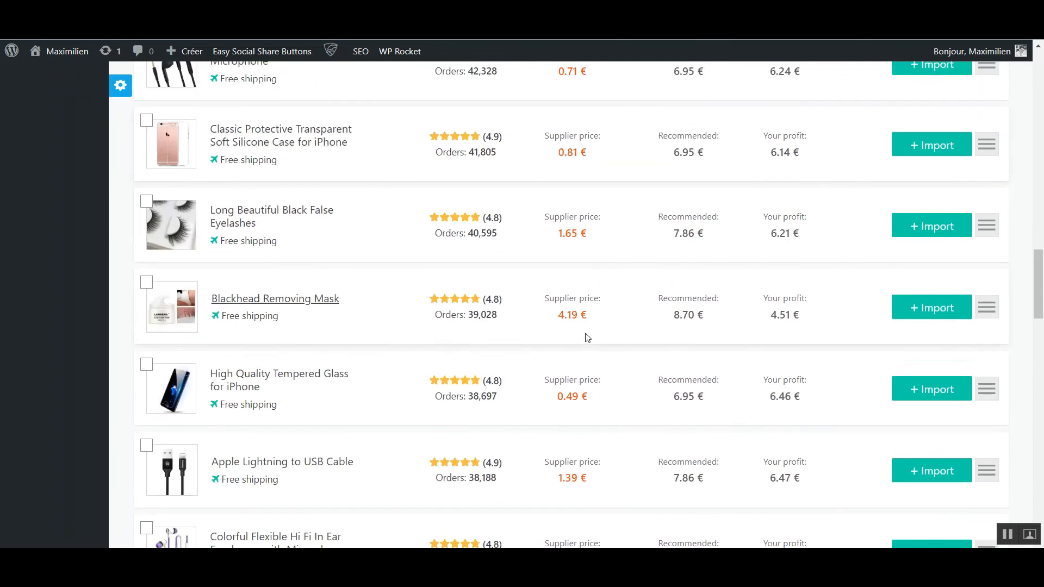
pyautogui.scroll(-4, 639, 361)
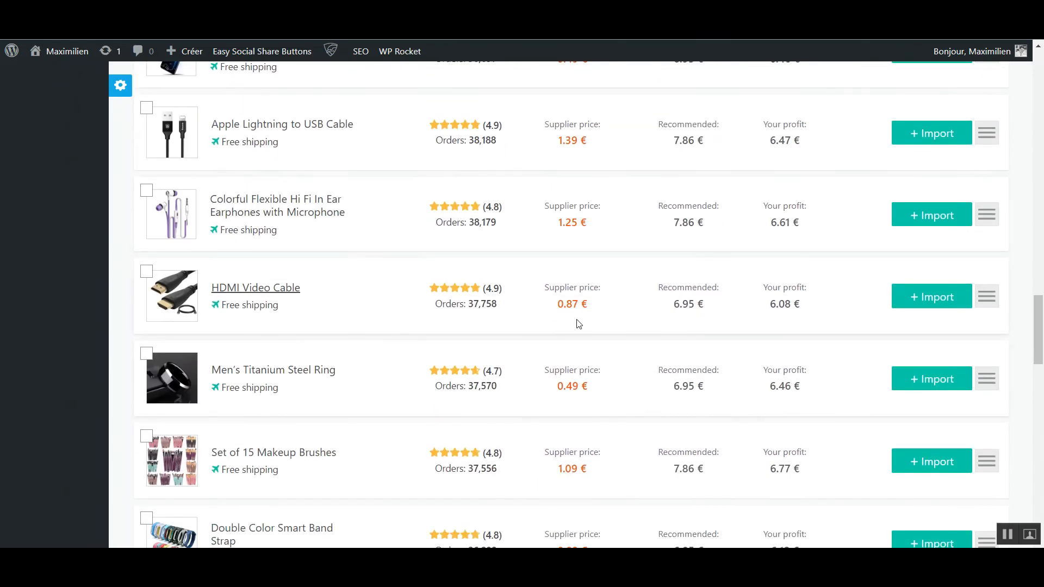
pyautogui.scroll(-8, 625, 358)
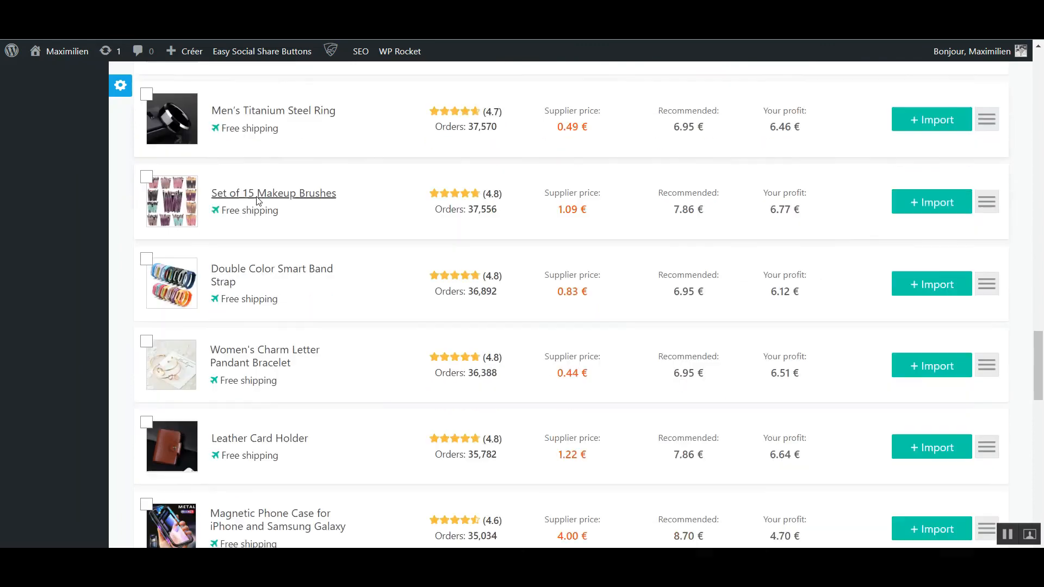
pyautogui.scroll(-14, 258, 202)
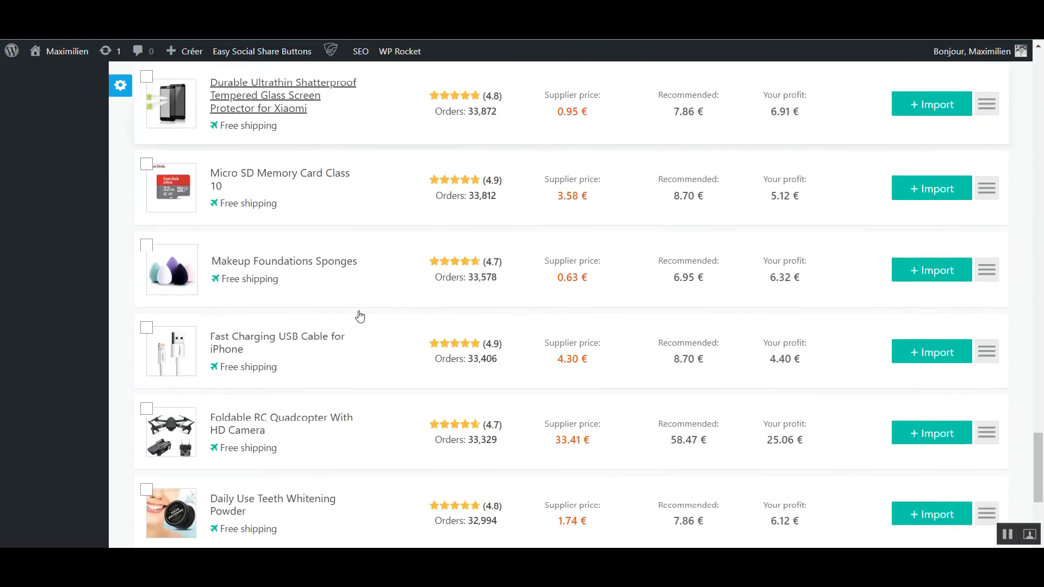
pyautogui.scroll(20, 361, 326)
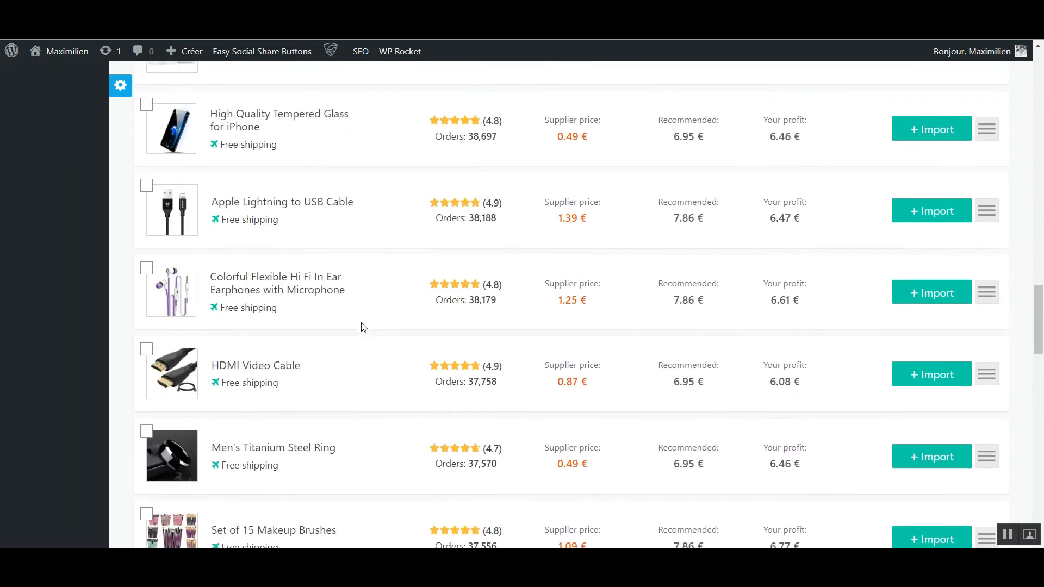
pyautogui.scroll(5, 361, 326)
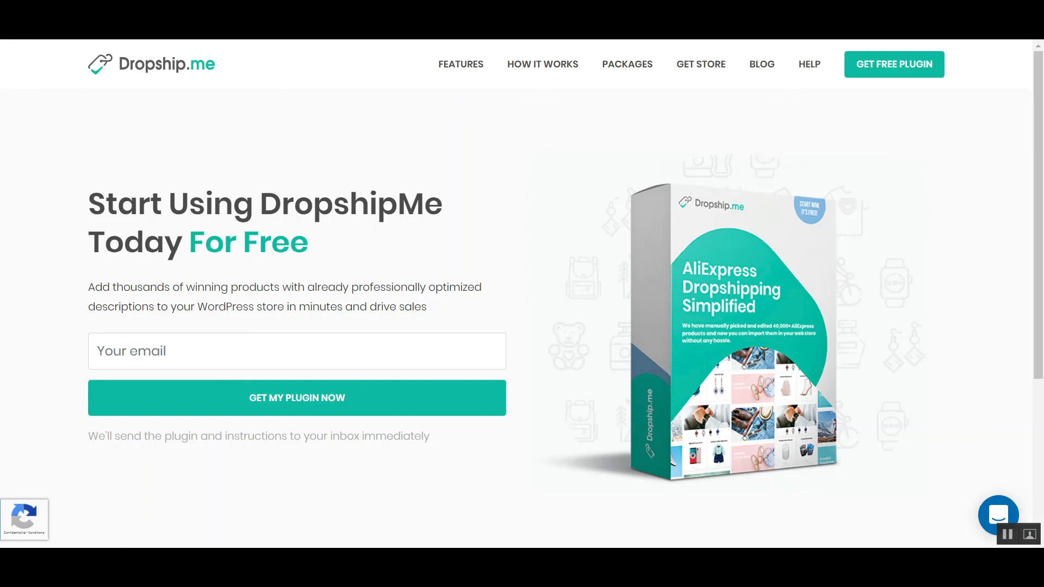
# Switch to the Dropship.me website and open its packages page
pyautogui.click(641, 65)
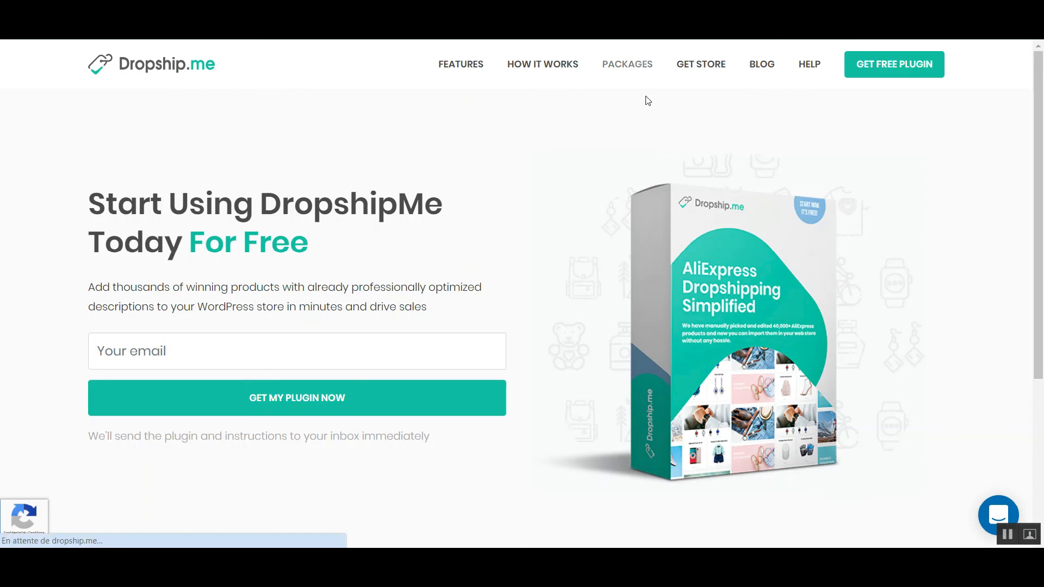